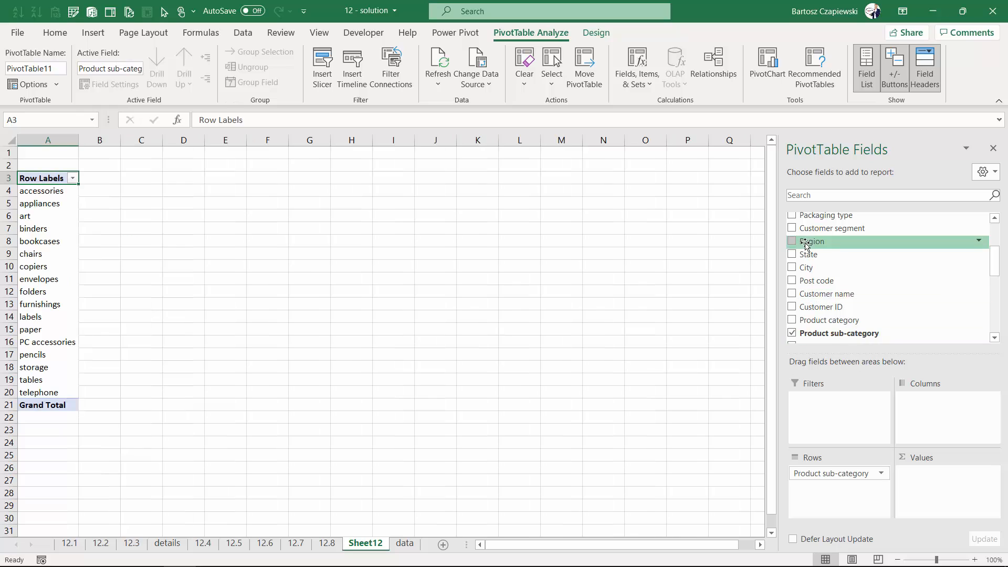
- Add the Sales and Profit fields to the pivot table as summed values
scroll(794, 252, "down", 3)
left_click(793, 266)
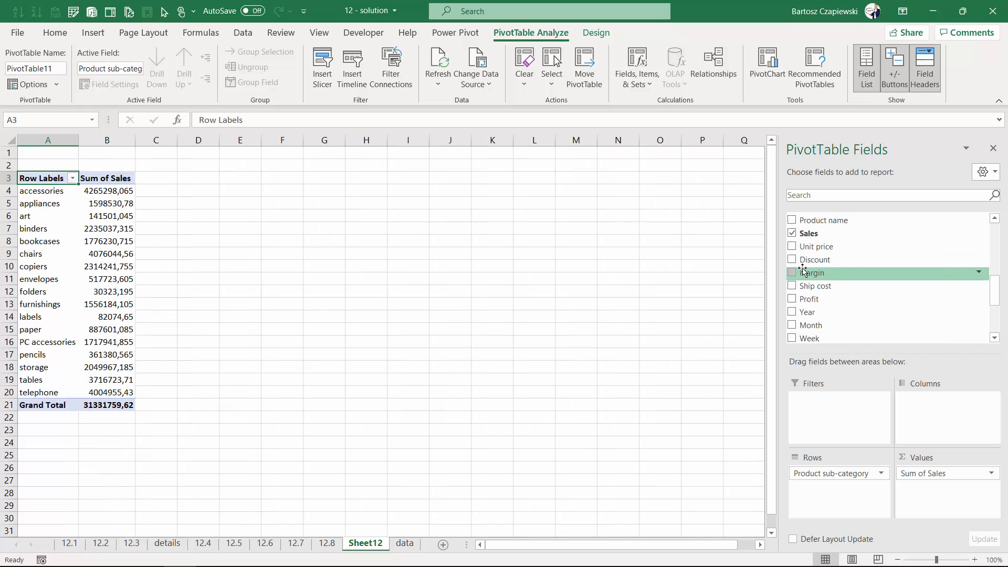
scroll(794, 273, "down", 2)
left_click(792, 267)
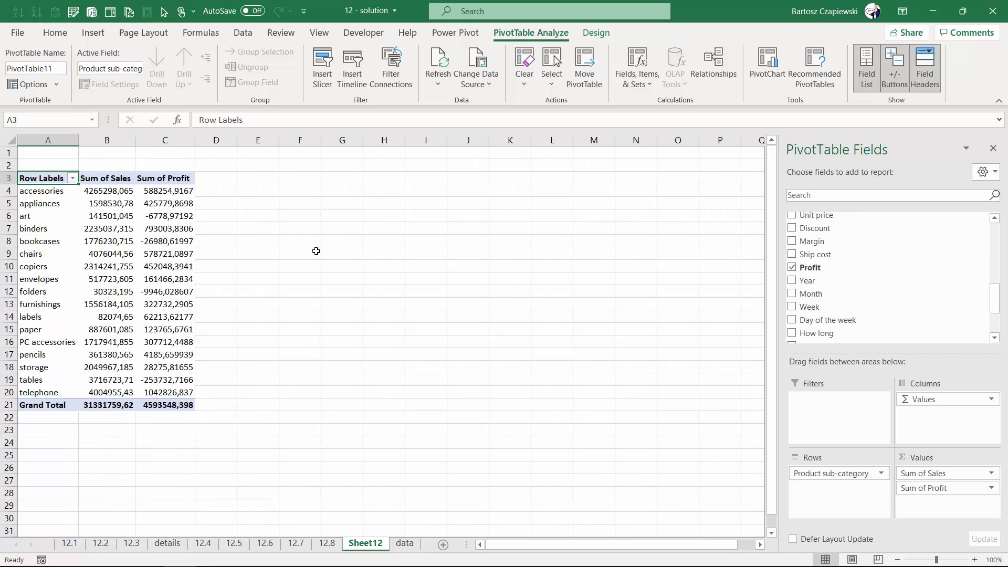
- Try to insert a scatter chart directly from a cell inside the pivot table
left_click(106, 215)
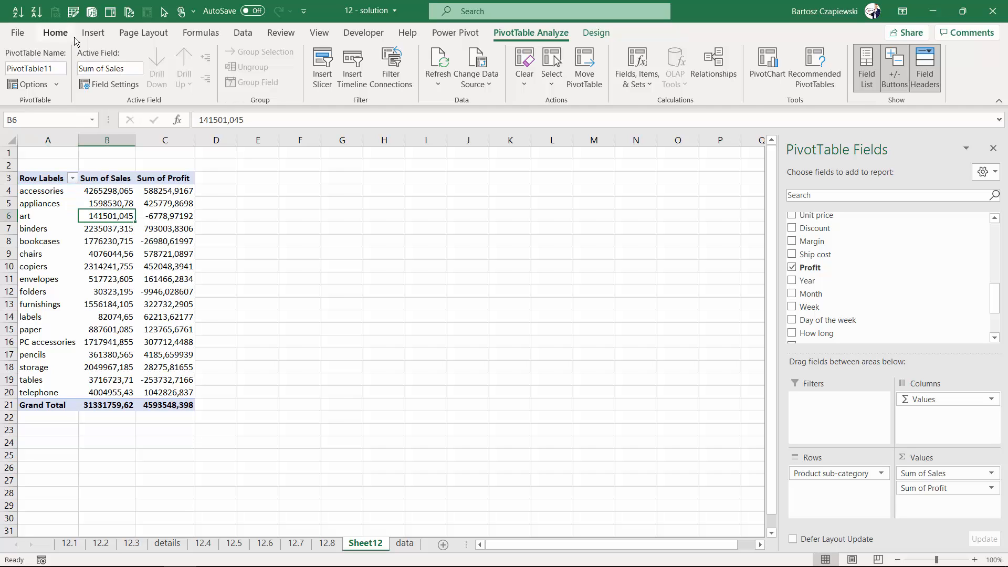
left_click(92, 32)
left_click(496, 83)
left_click(502, 120)
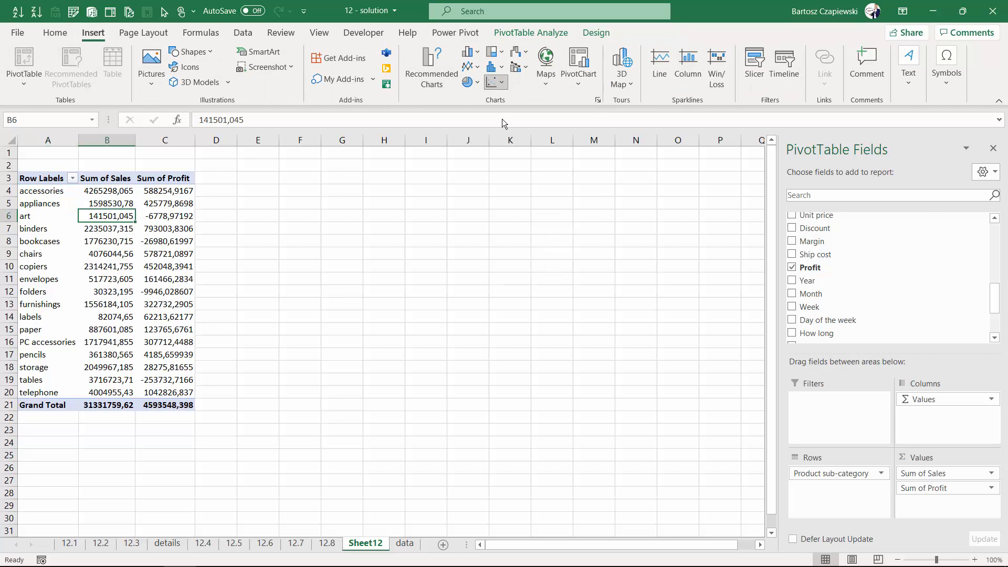
left_click(607, 341)
- Try to insert a scatter chart from the range A1:C24 surrounding the pivot table
left_click_drag(47, 153, 177, 434)
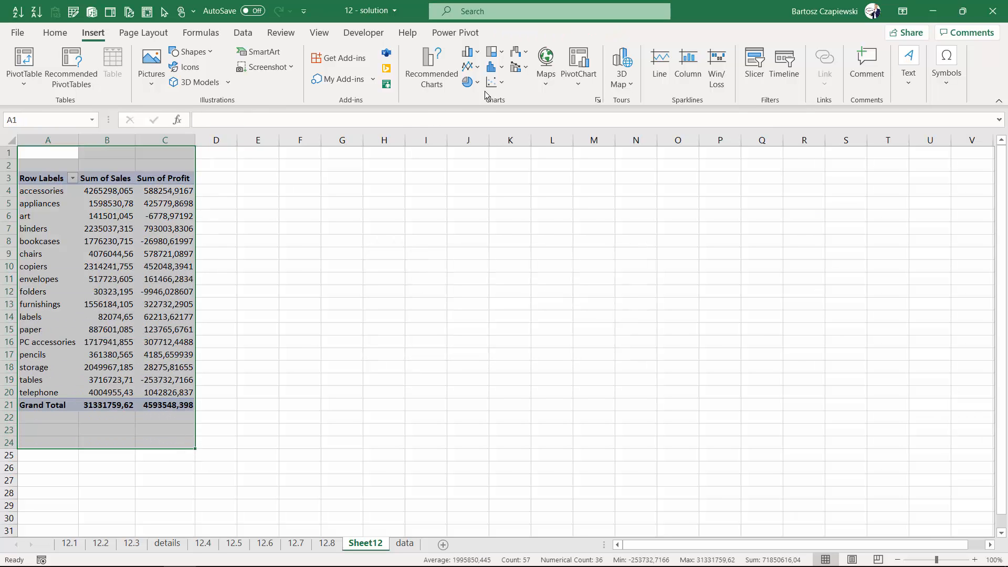
left_click(496, 82)
left_click(504, 129)
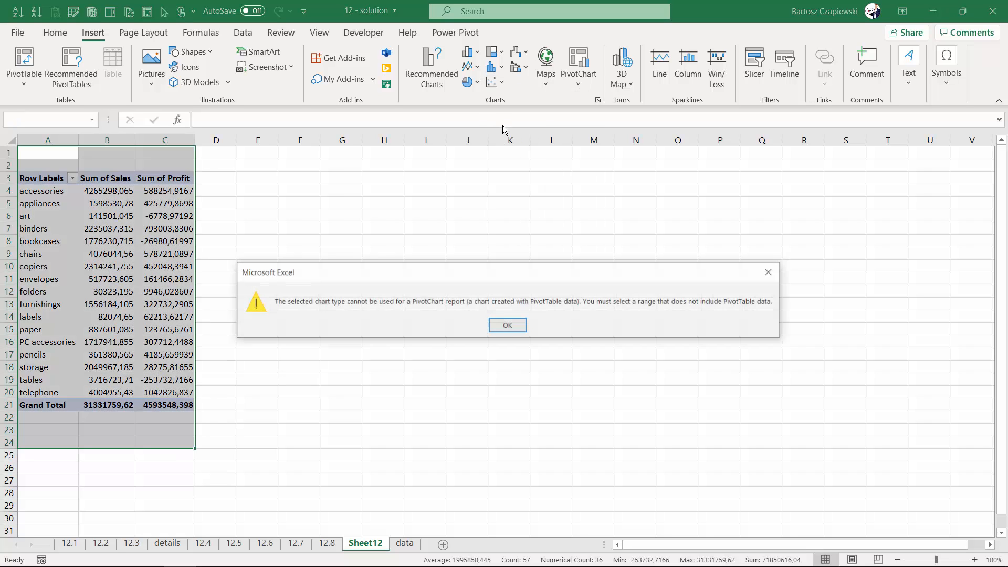
left_click(509, 324)
left_click(609, 337)
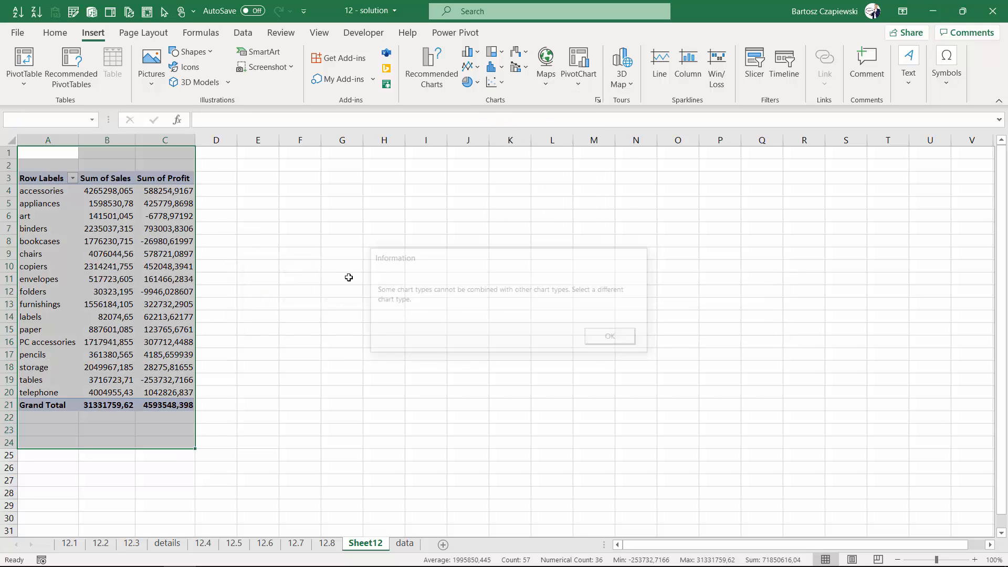
- Delete the two empty rows above the pivot table
left_click(164, 203)
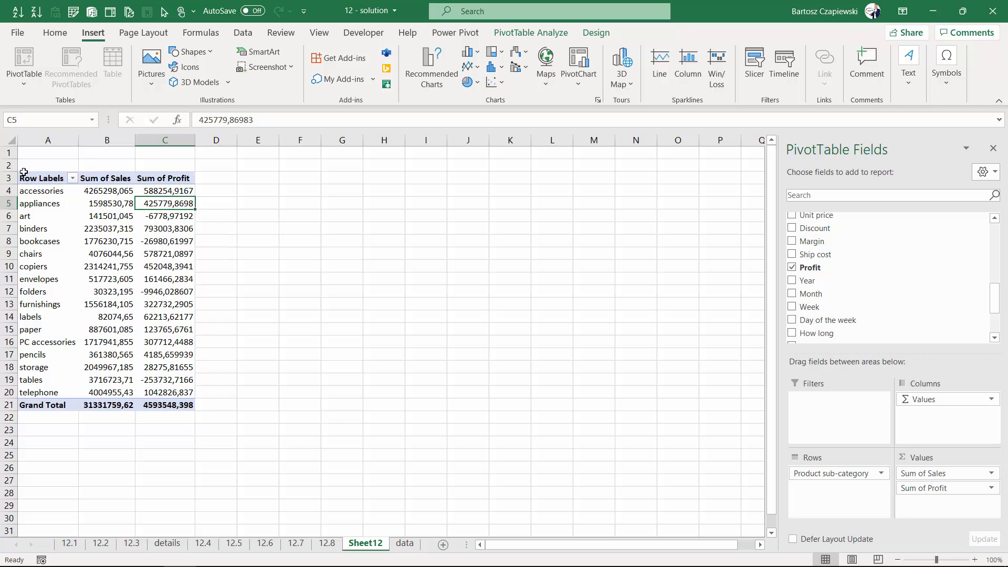
left_click_drag(11, 166, 12, 154)
right_click(11, 158)
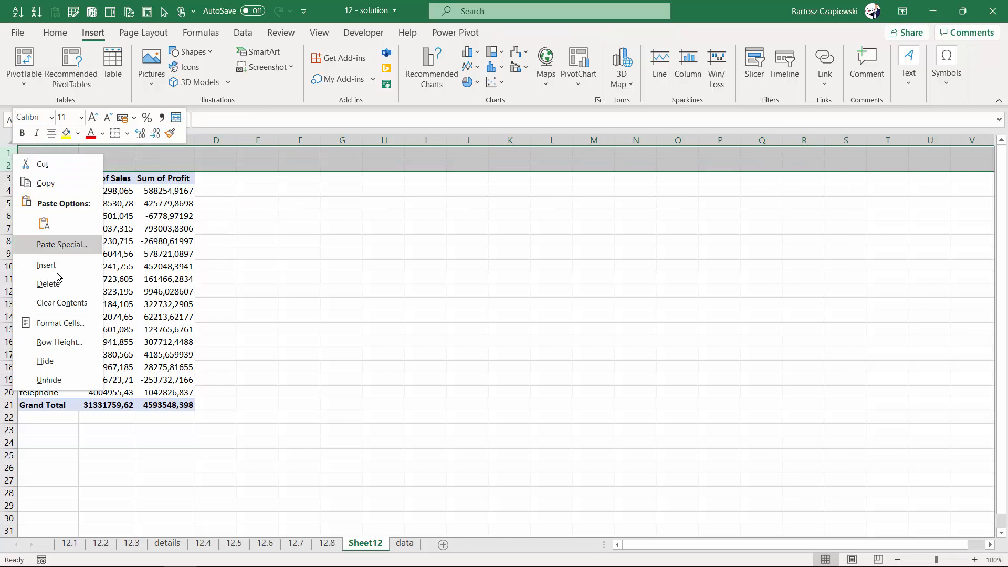
left_click(33, 281)
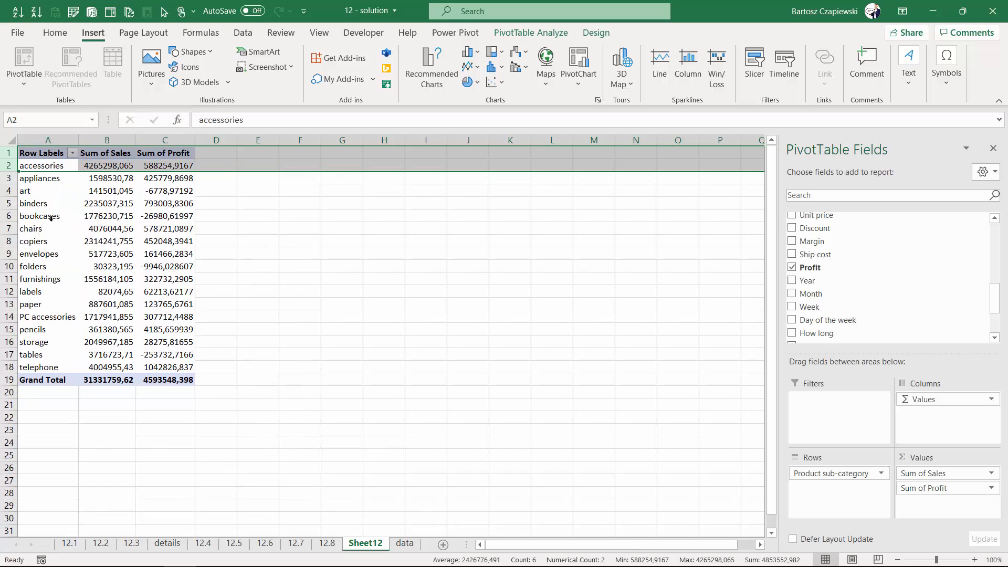
- Turn off the grand totals of the pivot table
left_click(51, 169)
left_click(558, 35)
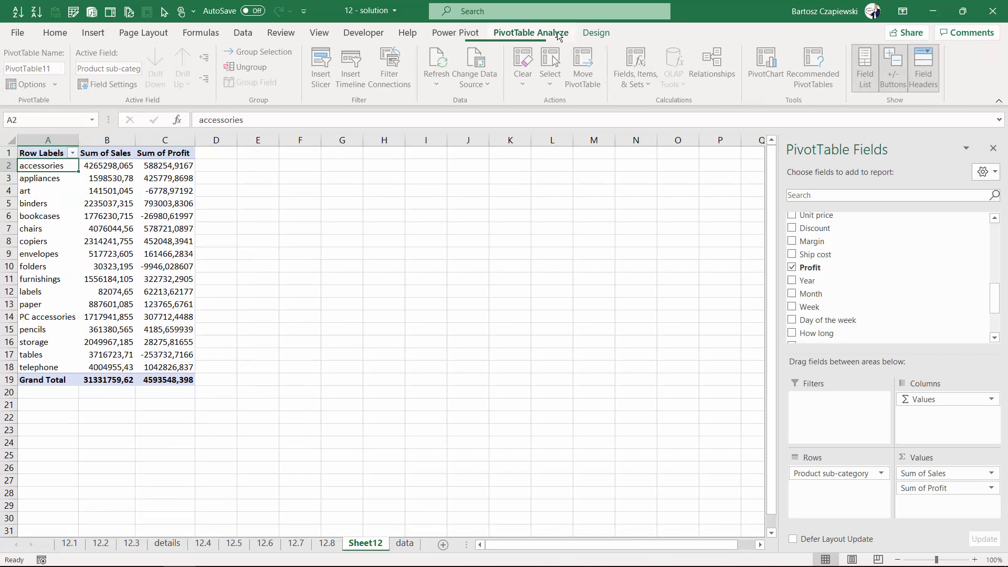
left_click(596, 33)
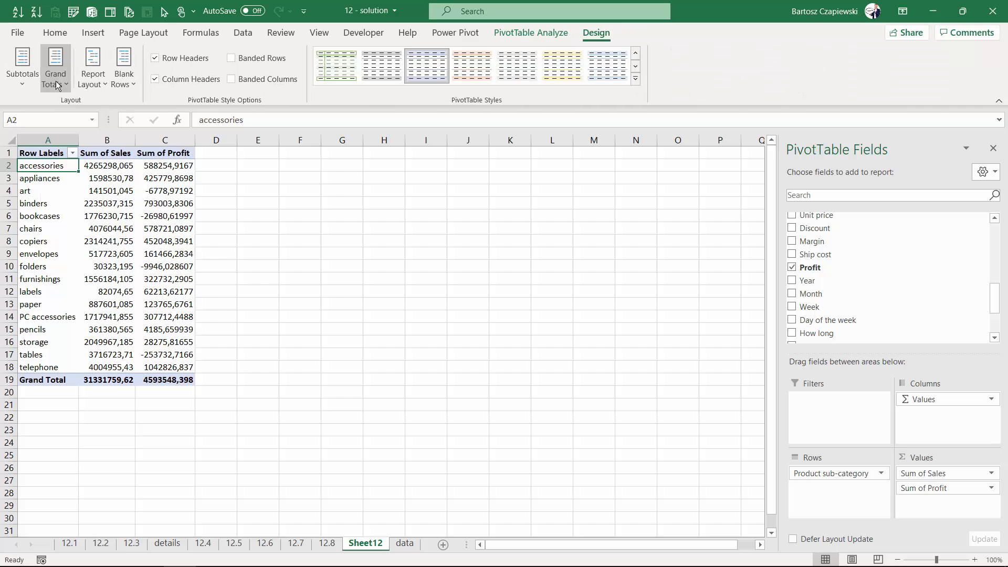
left_click(55, 73)
left_click(105, 111)
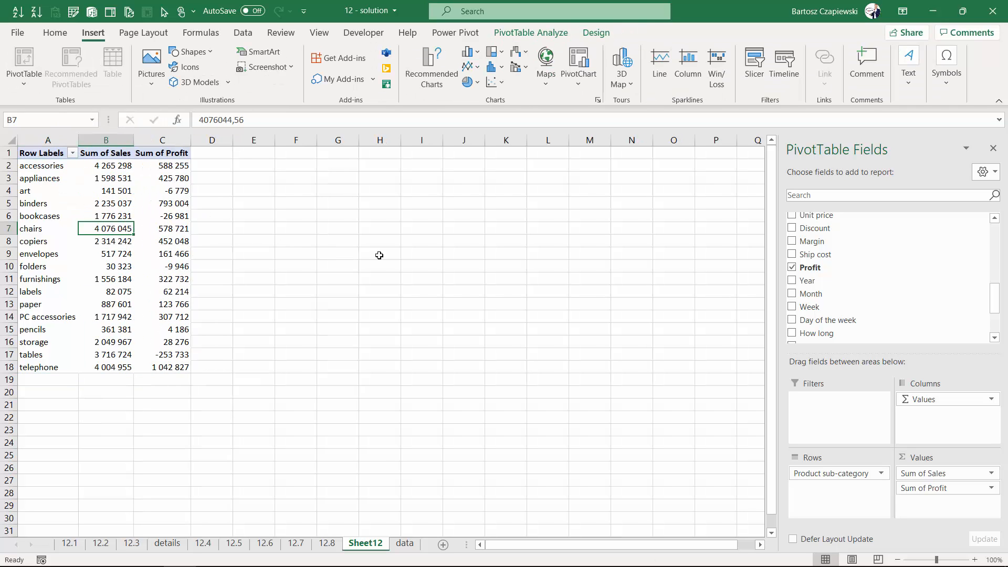
- Insert an empty scatter chart from the blank cell H9, outside the pivot table
left_click(382, 253)
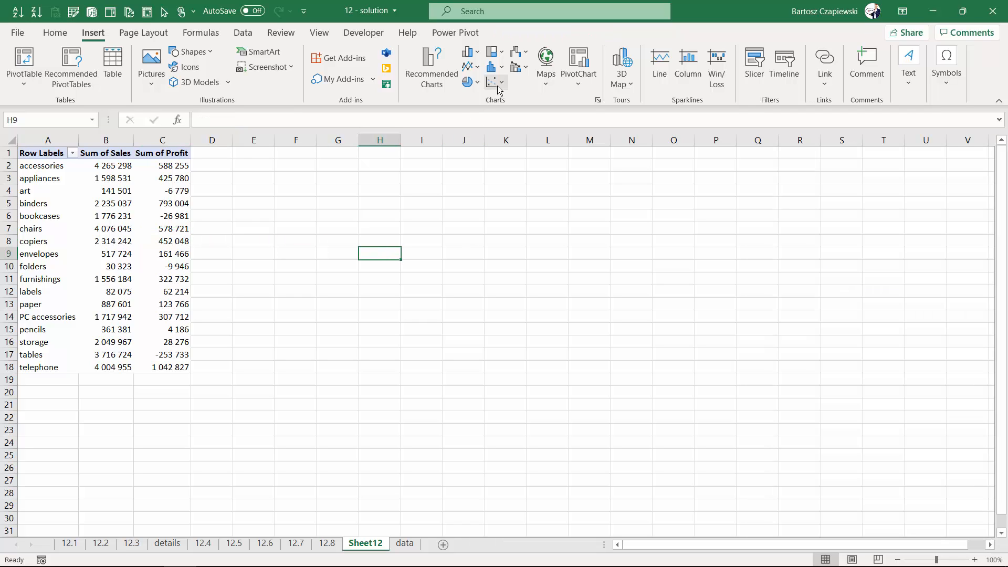
left_click(500, 82)
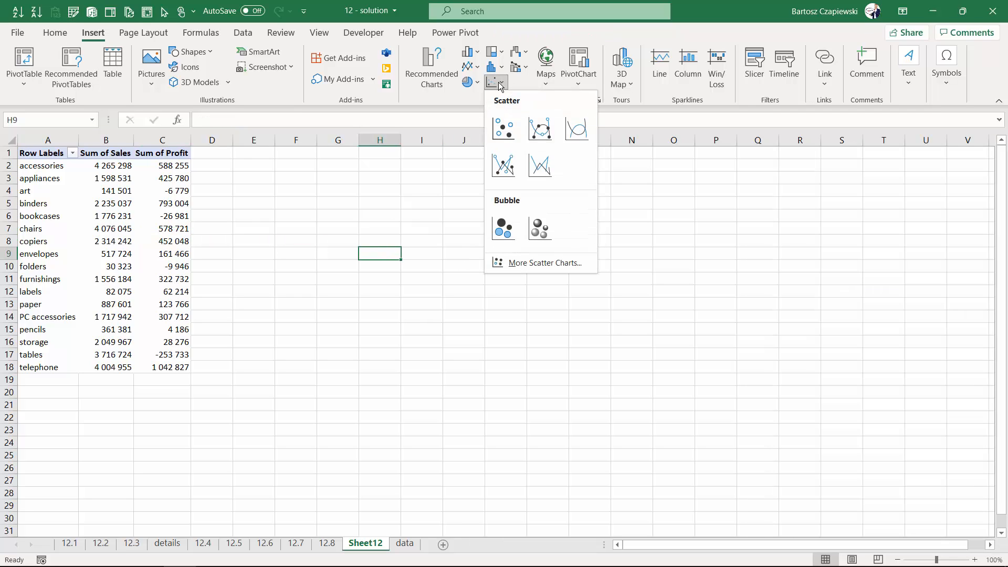
left_click(503, 128)
- Add a data series to the empty scatter chart with the Sum of Sales cells B2:B18 as X values
right_click(480, 328)
left_click(523, 358)
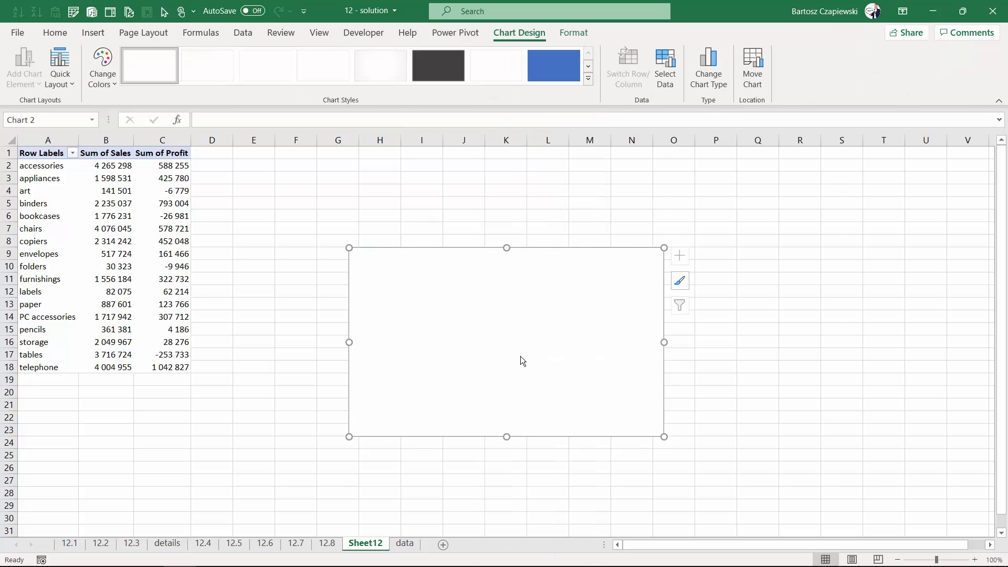
left_click(482, 279)
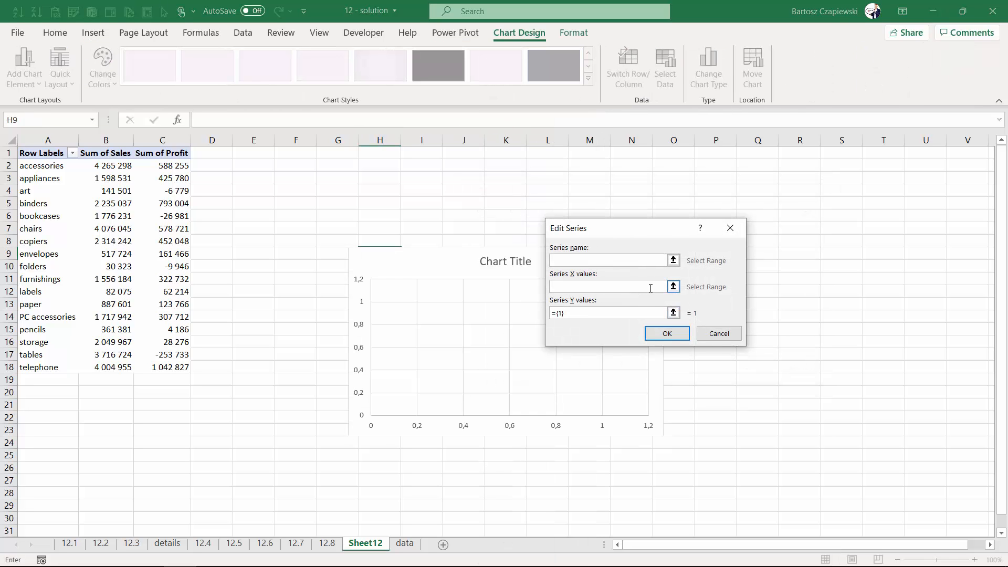
left_click(673, 286)
left_click(106, 166)
left_click_drag(109, 179, 116, 367)
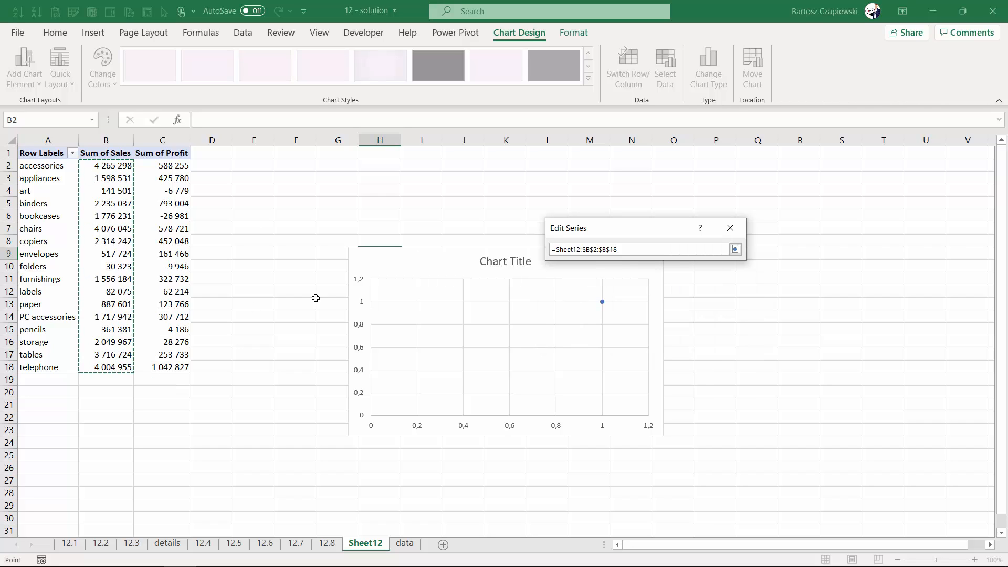
left_click(736, 249)
- Set the series Y values to the Sum of Profit cells C2:C18 and apply the chart's data source
left_click(673, 312)
left_click_drag(169, 172, 171, 367)
left_click(736, 249)
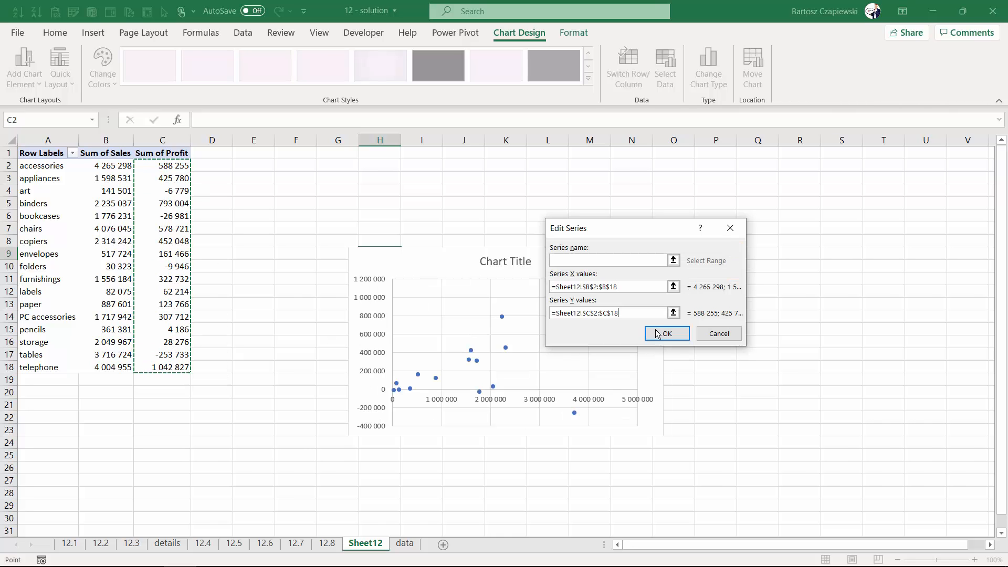
left_click(663, 335)
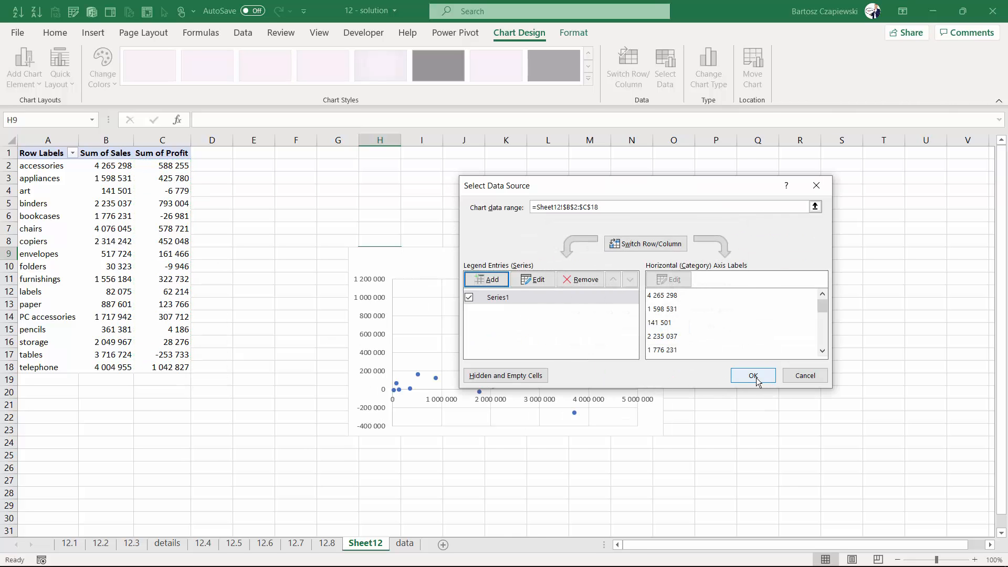
left_click(754, 376)
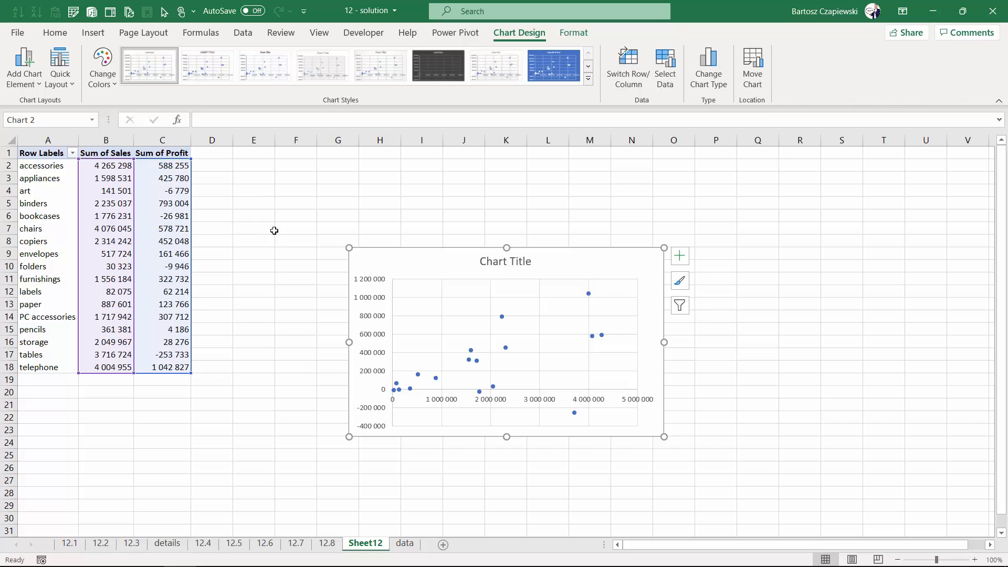
- Rename the Sheet12 worksheet as Sheet1
left_click(374, 544)
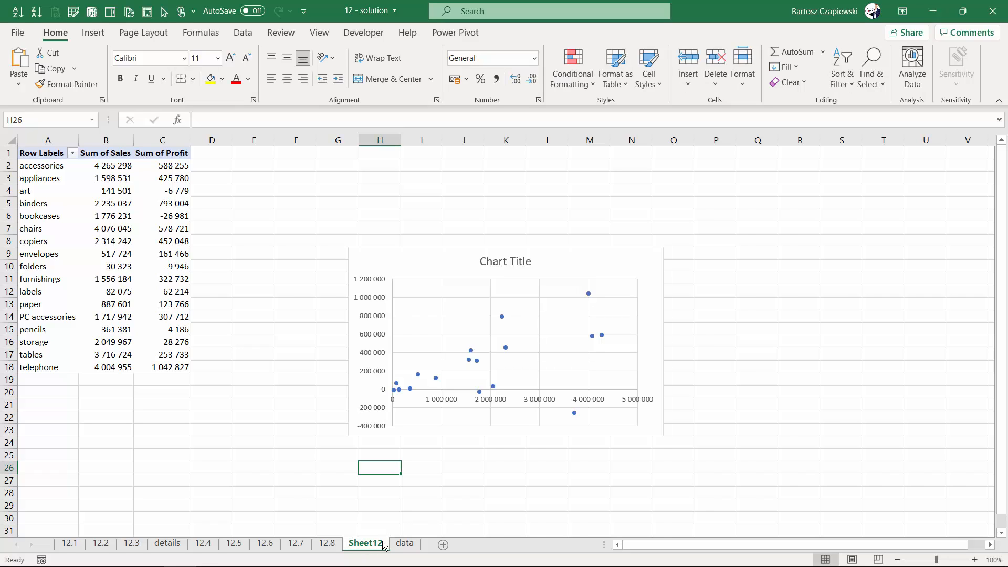
key("Escape")
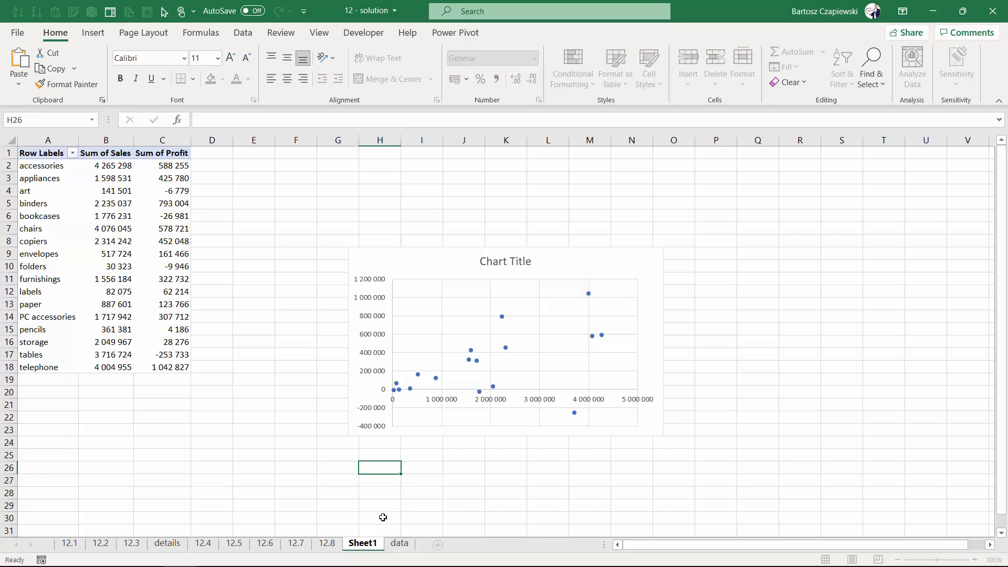
left_click(253, 229)
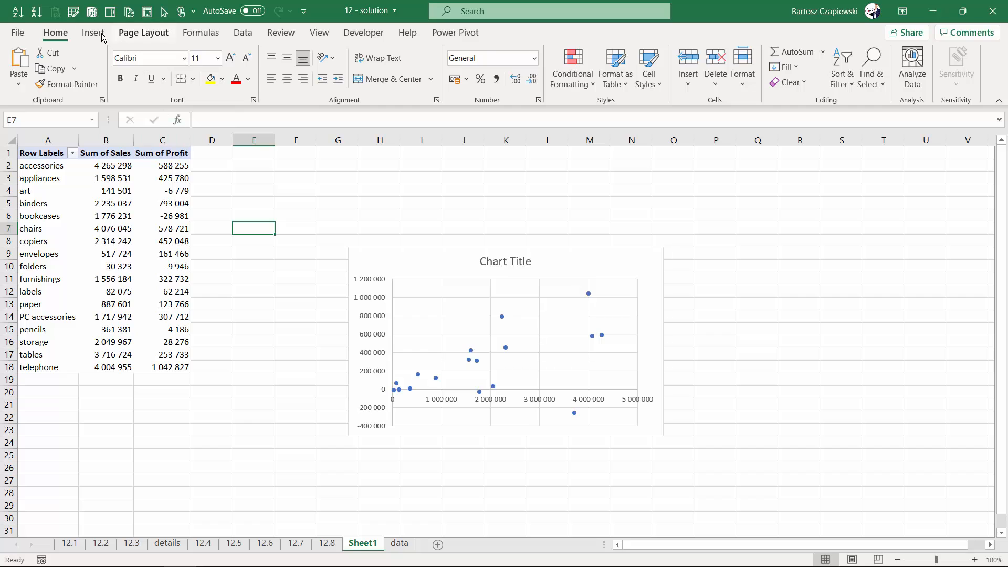
- Define the workbook name labels as =OFFSET(Sheet1!$A$2;0;0;COUNTA(Sheet1!$A:$A)-1;1)
left_click(201, 33)
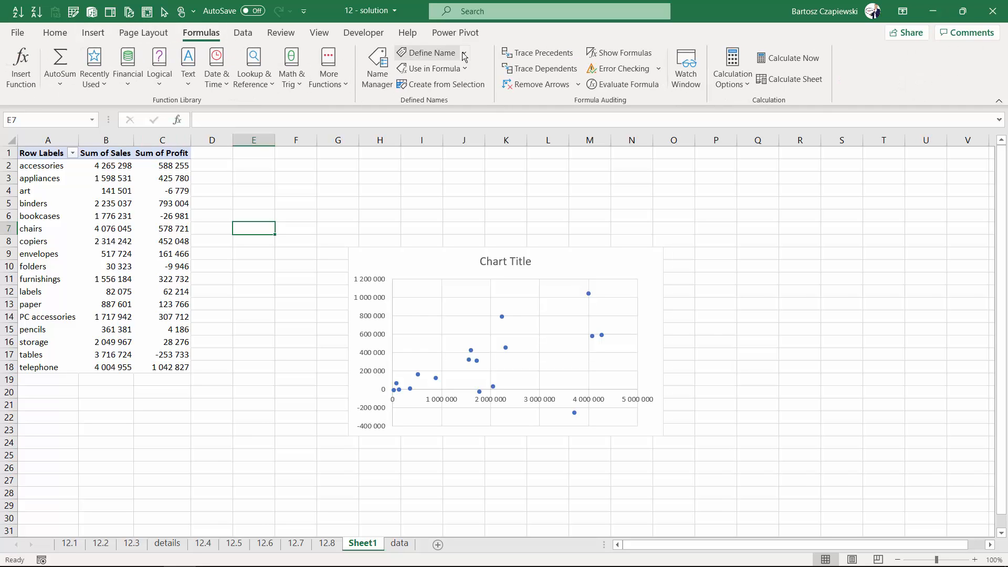
left_click(420, 53)
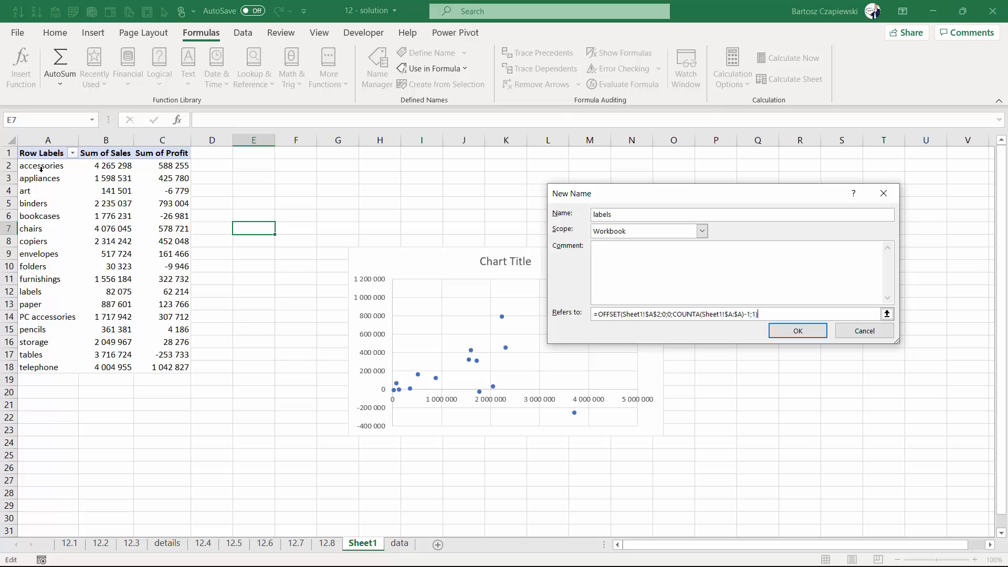
key("Return")
- Go to the labels reference to check which cells the defined name covers
left_click(284, 268)
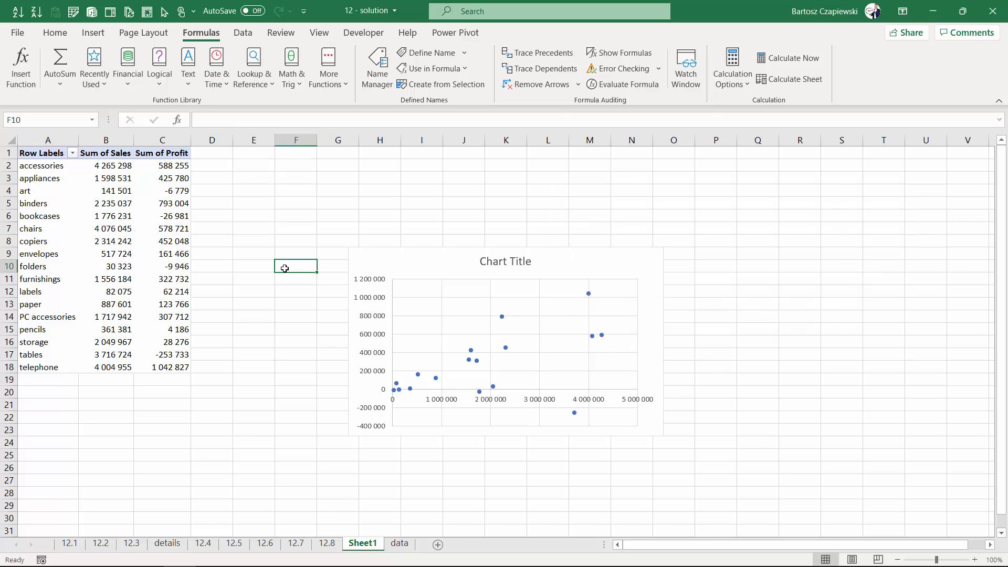
key("F5")
left_click(268, 226)
type("labe")
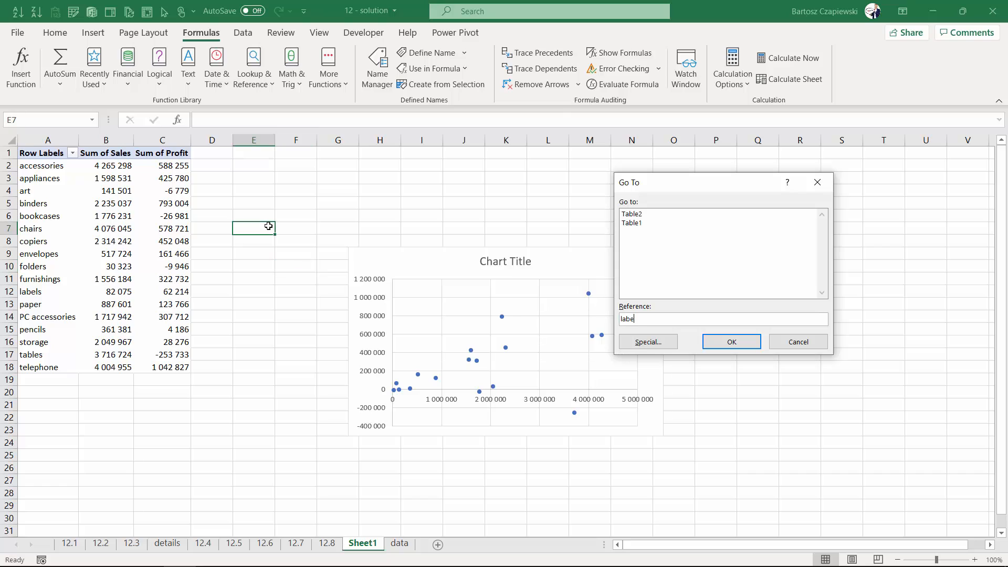
type("ls")
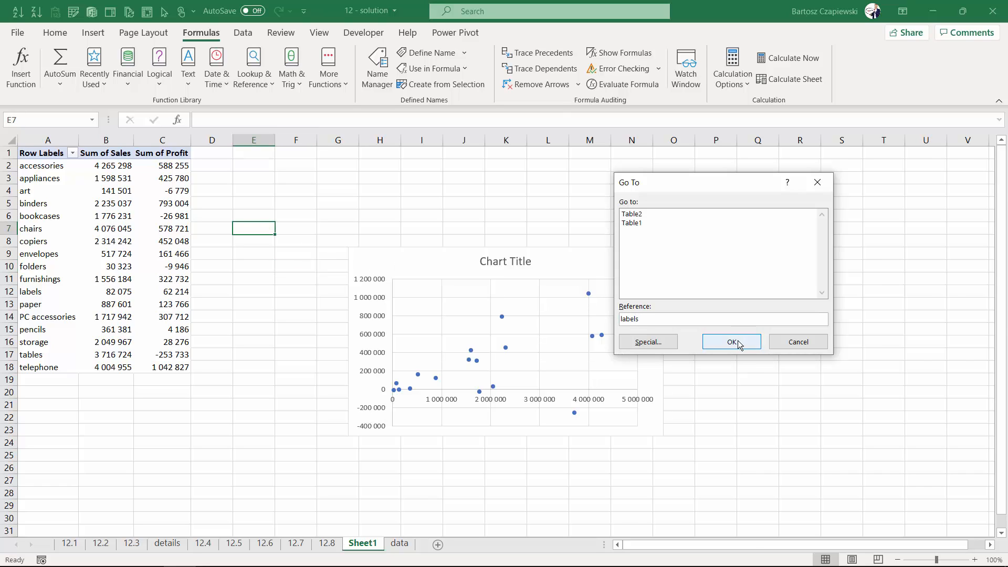
left_click(736, 341)
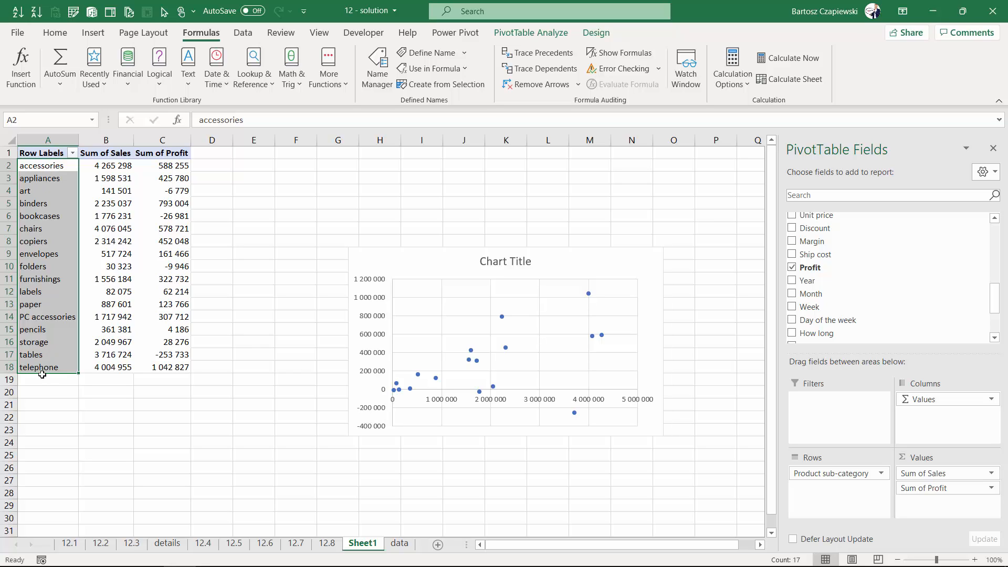
- Filter the pivot table's row labels to exclude accessories
left_click(72, 153)
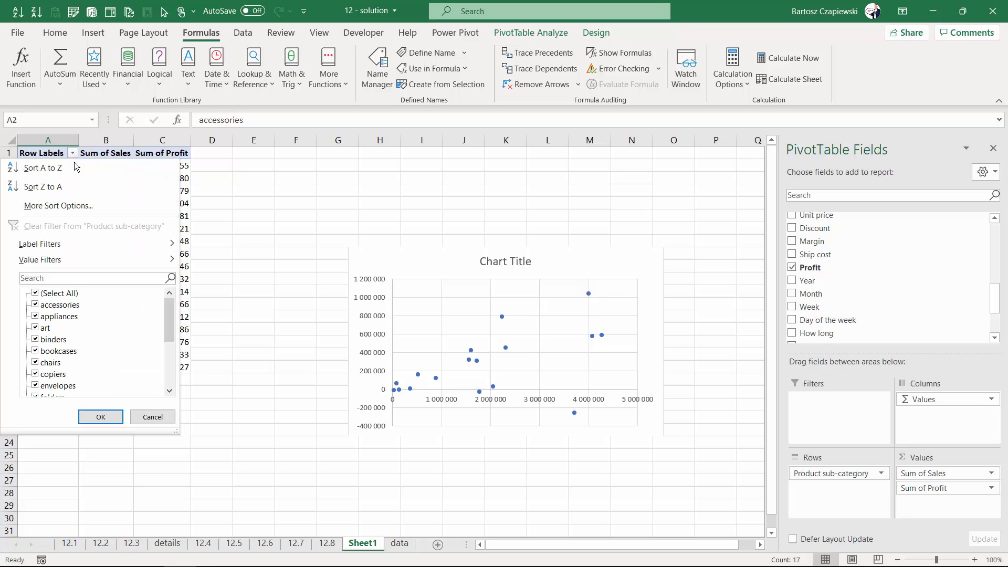
left_click(35, 292)
left_click(35, 305)
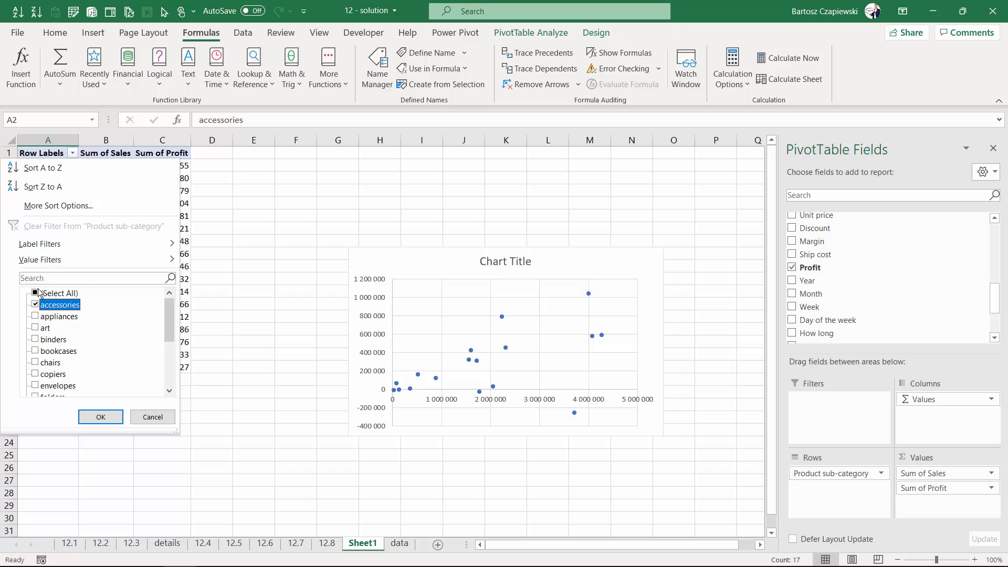
left_click(35, 292)
left_click(35, 305)
left_click(100, 417)
- Go to the labels reference again to check its range against the filtered row labels
left_click(209, 382)
key("ctrl+g")
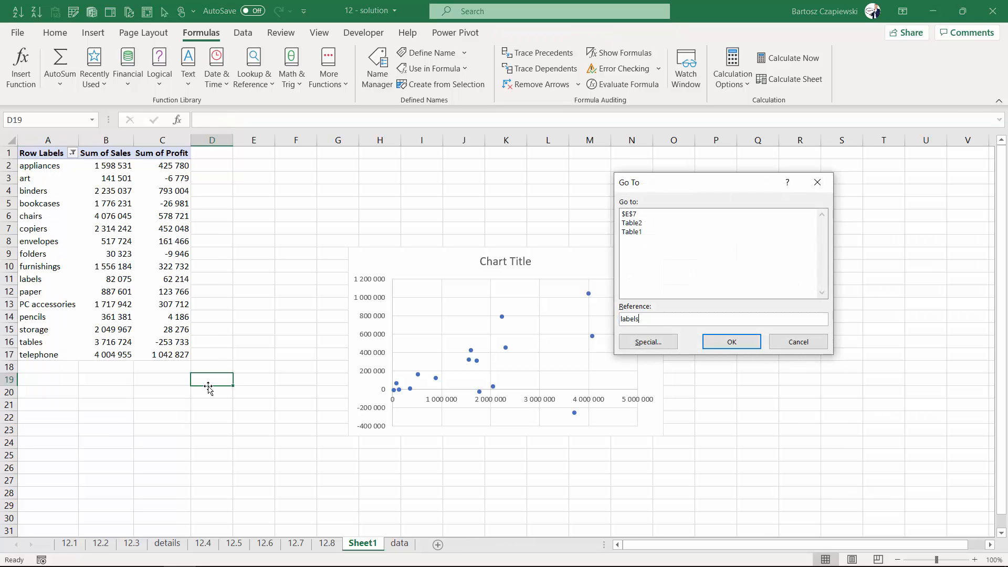
key("Return")
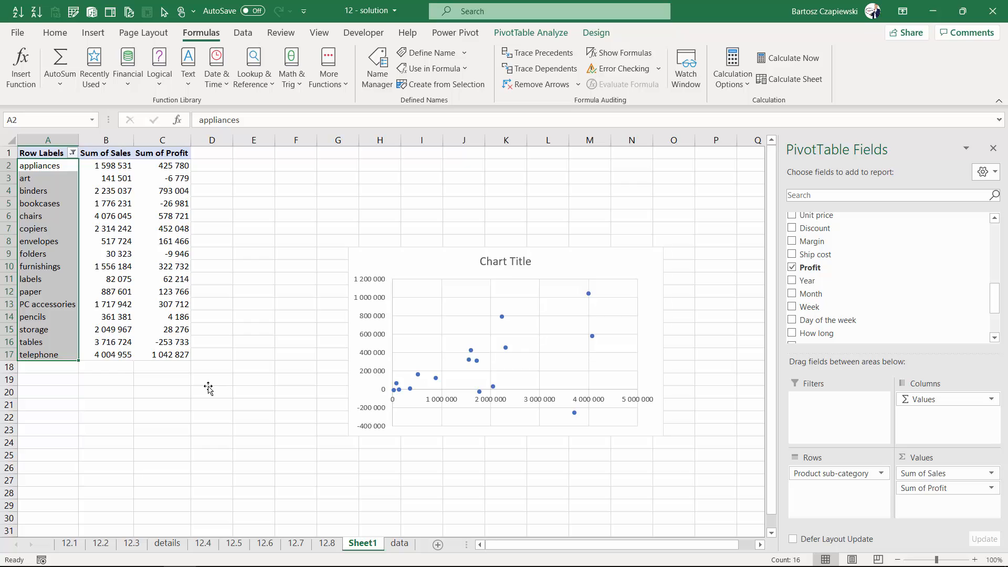
- Define the workbook name x_axis as an OFFSET range over the Sum of Sales values, with height COUNTA(Sheet1!$A:$A)-1 and width 1
left_click(106, 216)
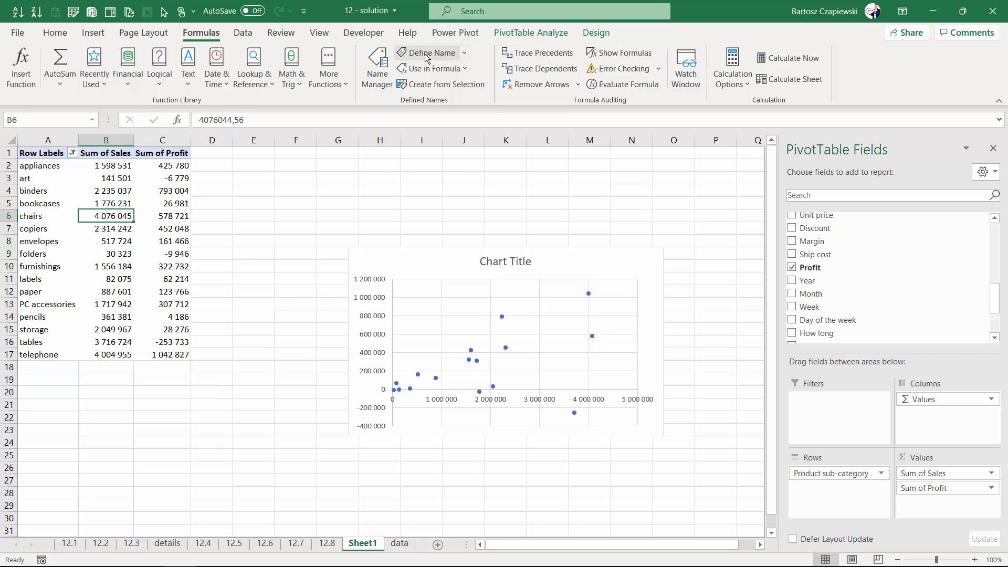
left_click(424, 54)
type("x")
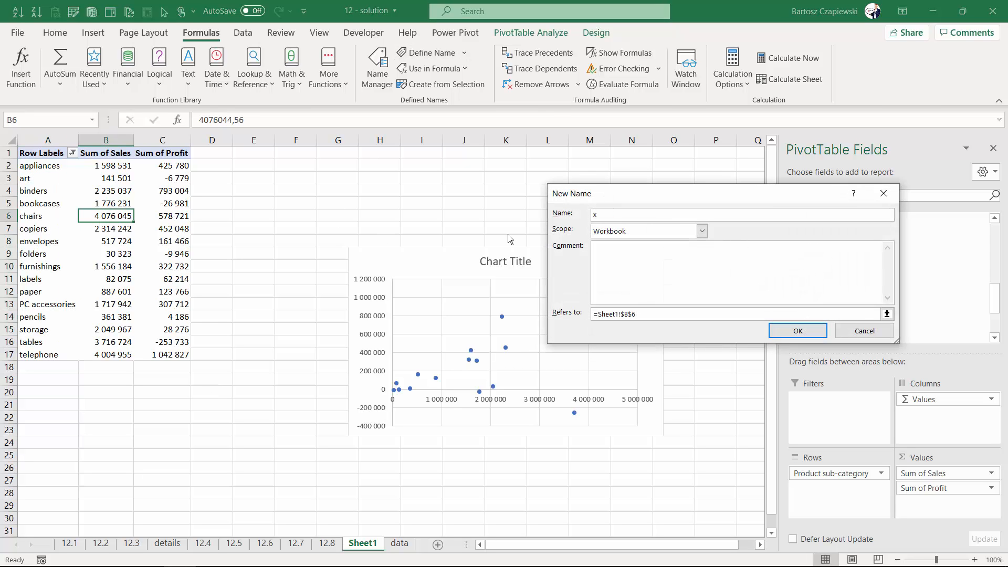
type("_axis")
triple_click(655, 314)
type("=OFFSET(Sheet1!$A$2;0;0;COUNTA(Sheet1!$A:$A)-1;1)")
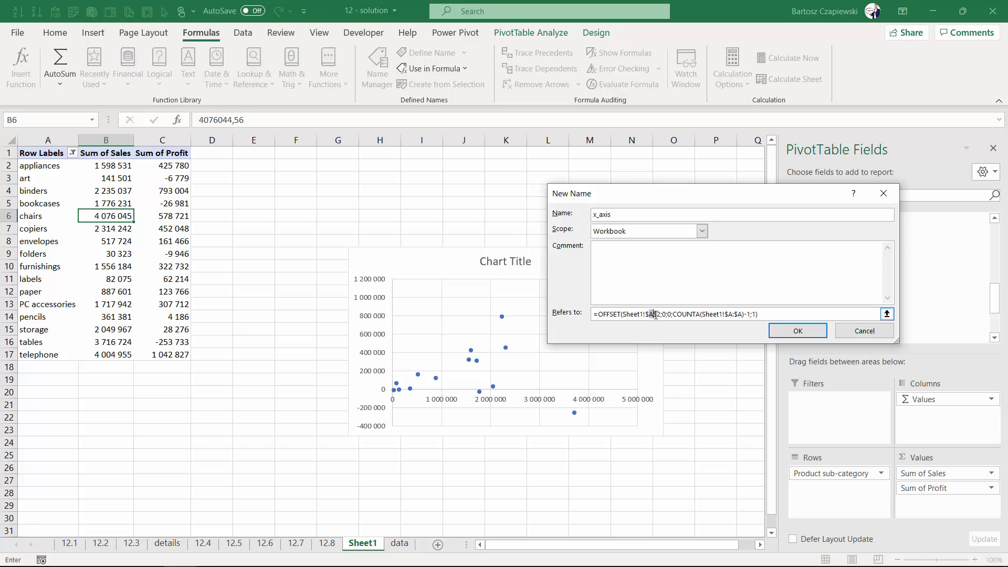
left_click(796, 331)
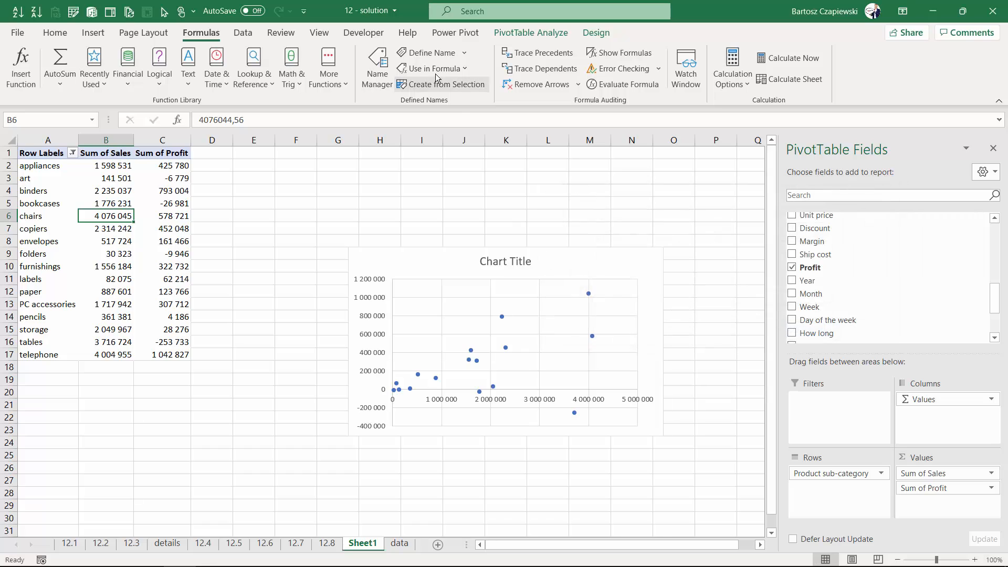
- Define the workbook name y_axis as an OFFSET range over the Sum of Profit values, with height COUNTA(Sheet1!$A:$A)-1 and width 1
left_click(426, 53)
type("y_axis")
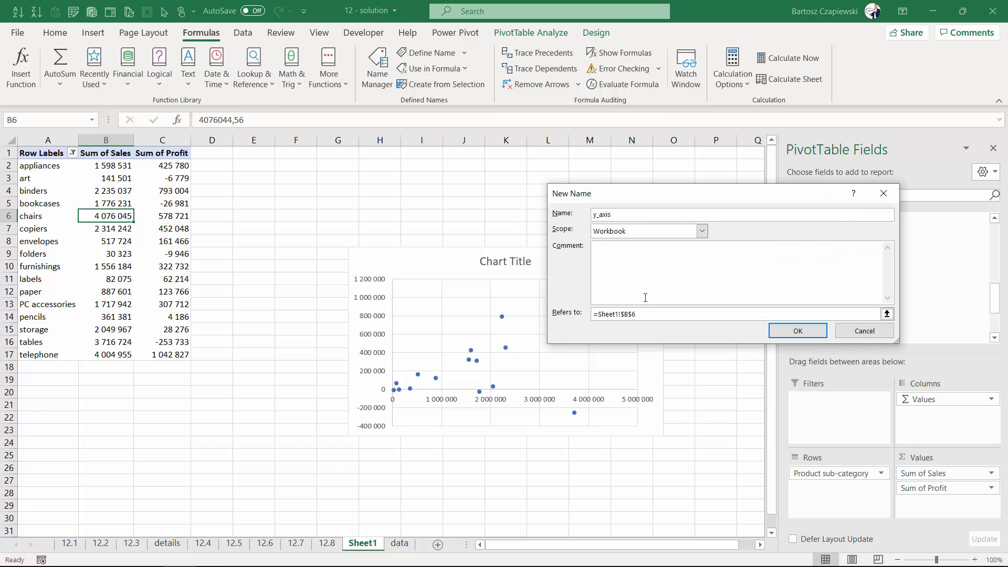
left_click_drag(640, 314, 592, 314)
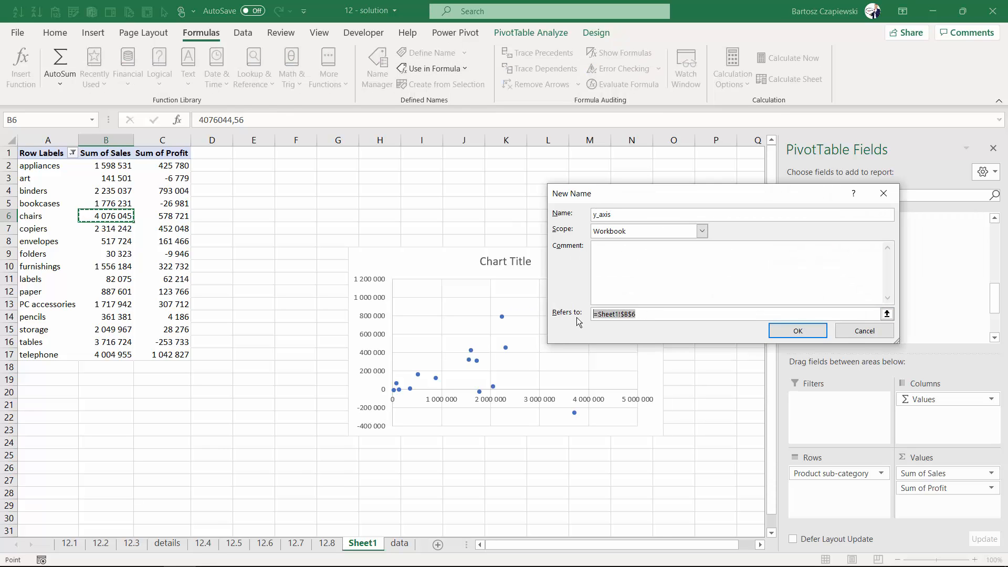
type("=OFFSET(Sheet1!$A$2;0;0;COUNTA(Sheet1!$A:$A)-1;1)")
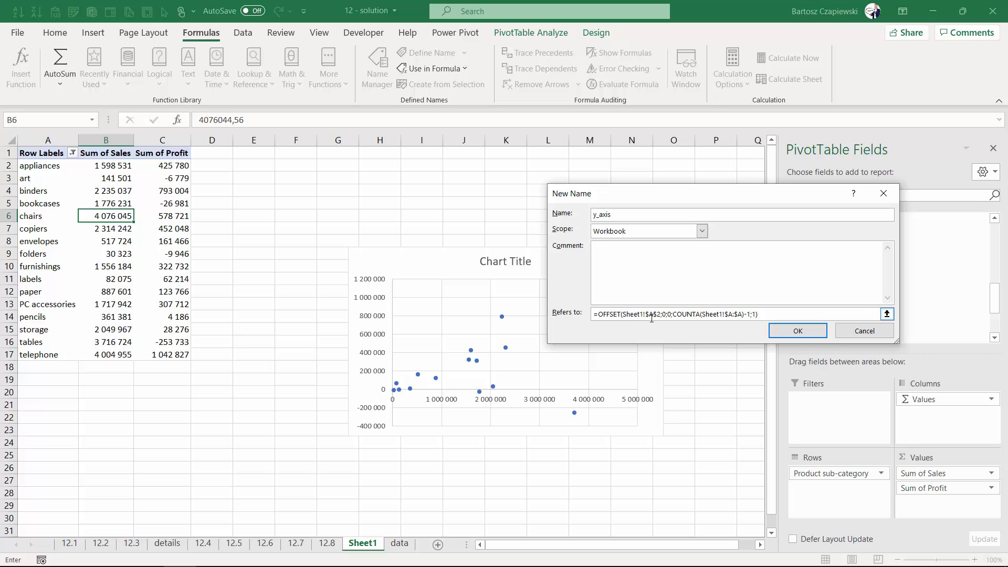
left_click(798, 330)
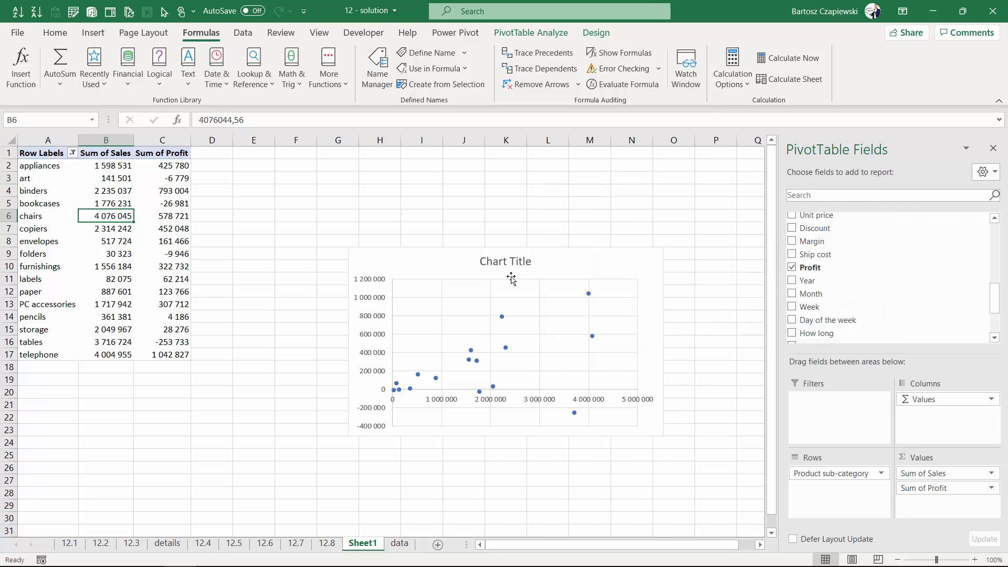
- Edit the scatter chart's data series so its X values refer to ='12 - solution.xlsx'!x_axis
left_click(458, 292)
right_click(468, 294)
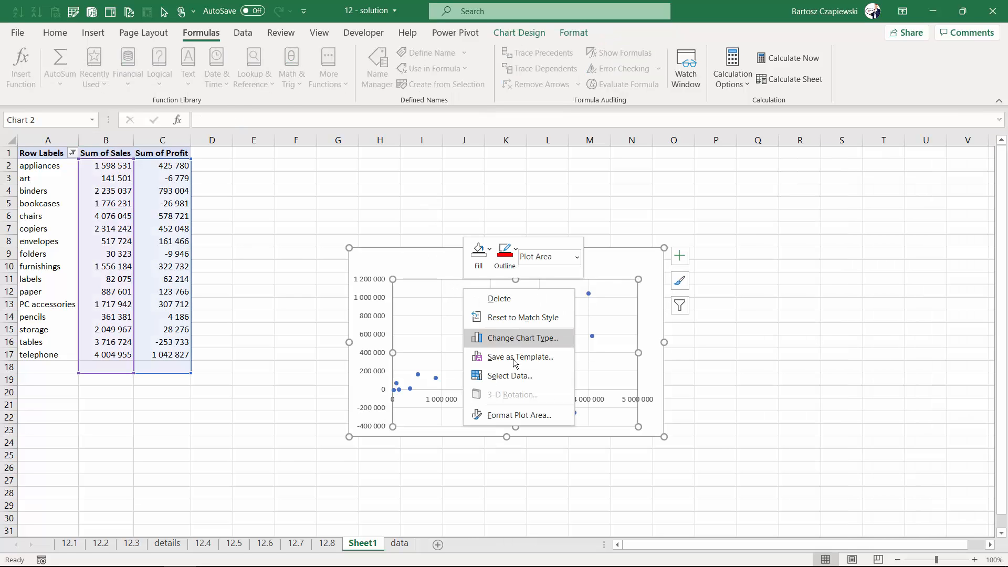
left_click(514, 369)
left_click(580, 307)
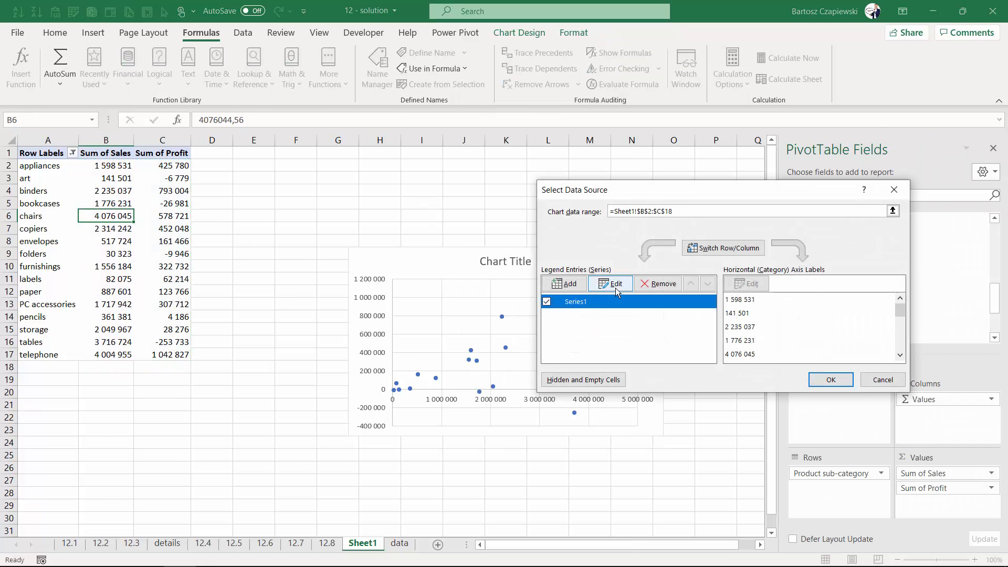
left_click(617, 286)
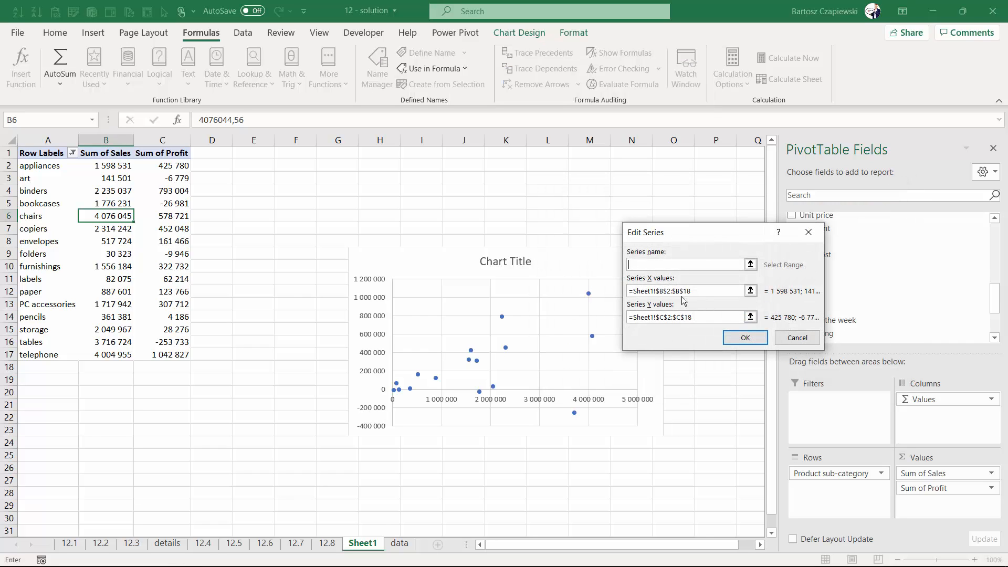
double_click(666, 294)
type("'12 - solution.xlsx'!x_axis")
key("Home")
type("=")
- Set the series Y values to ='12 - solution.xlsx'!y_axis by reusing the X reference, and apply the new chart data source
left_click_drag(719, 292, 561, 285)
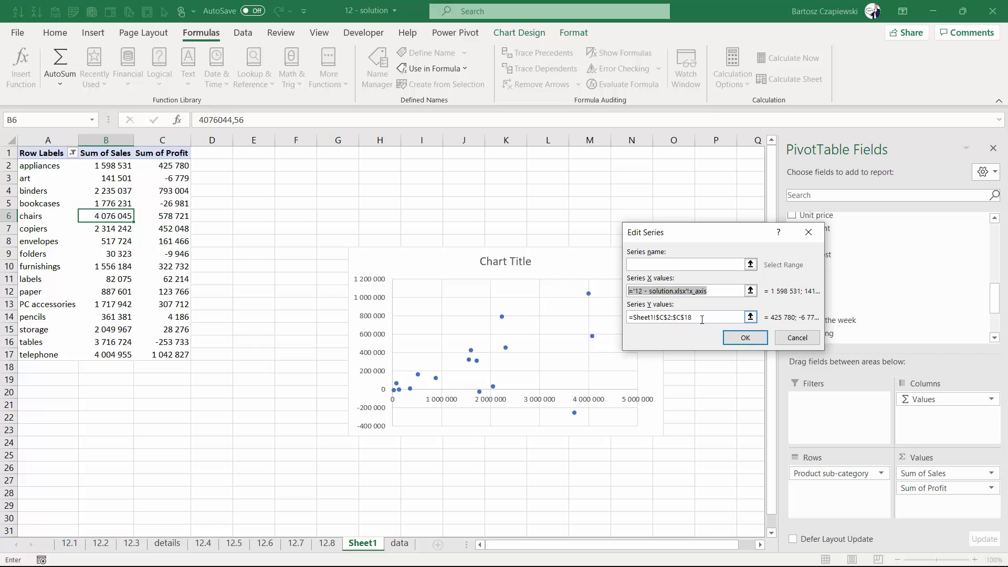
key("ctrl+c")
left_click_drag(702, 319, 594, 318)
key("ctrl+v")
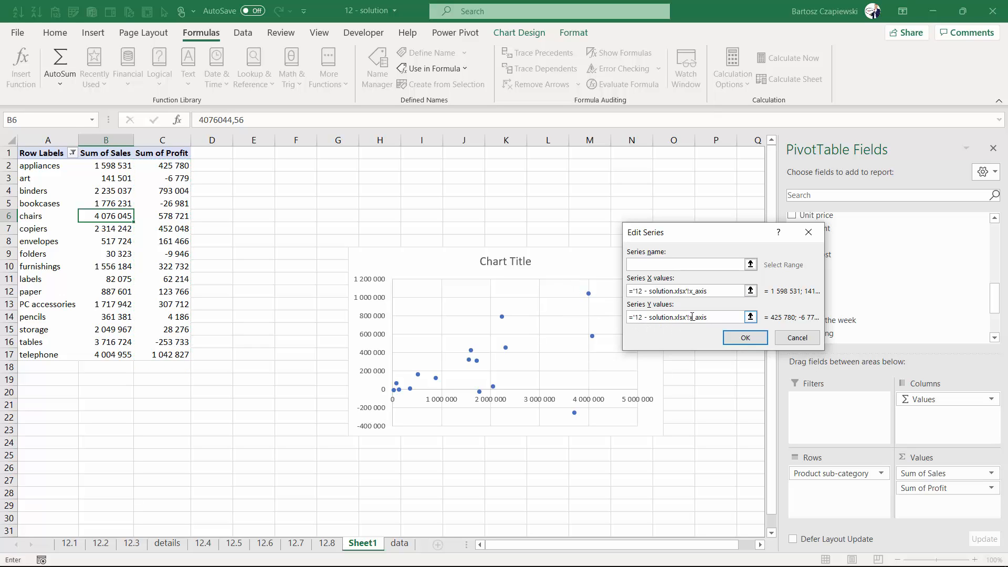
key("Delete")
type("y")
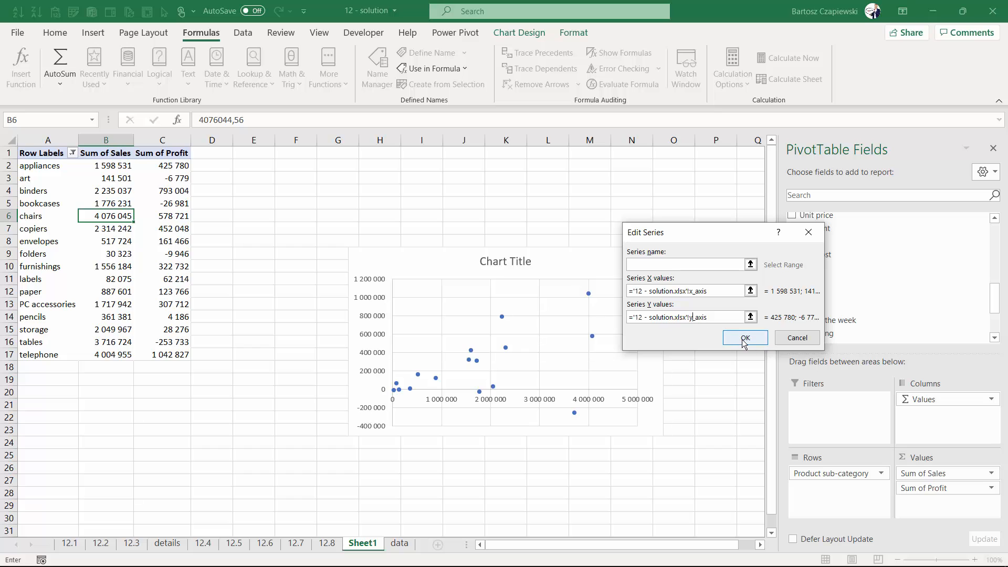
left_click(745, 339)
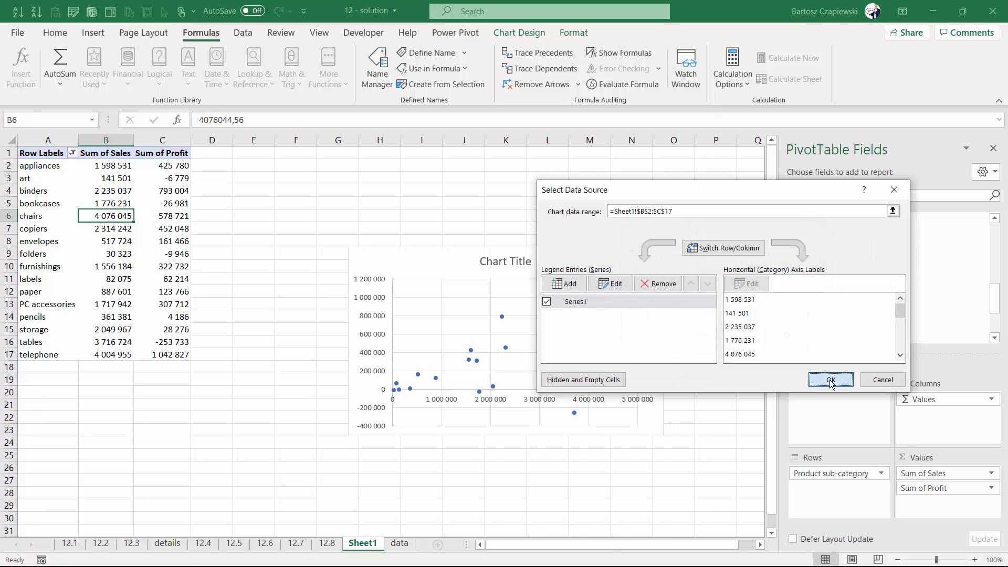
left_click(811, 379)
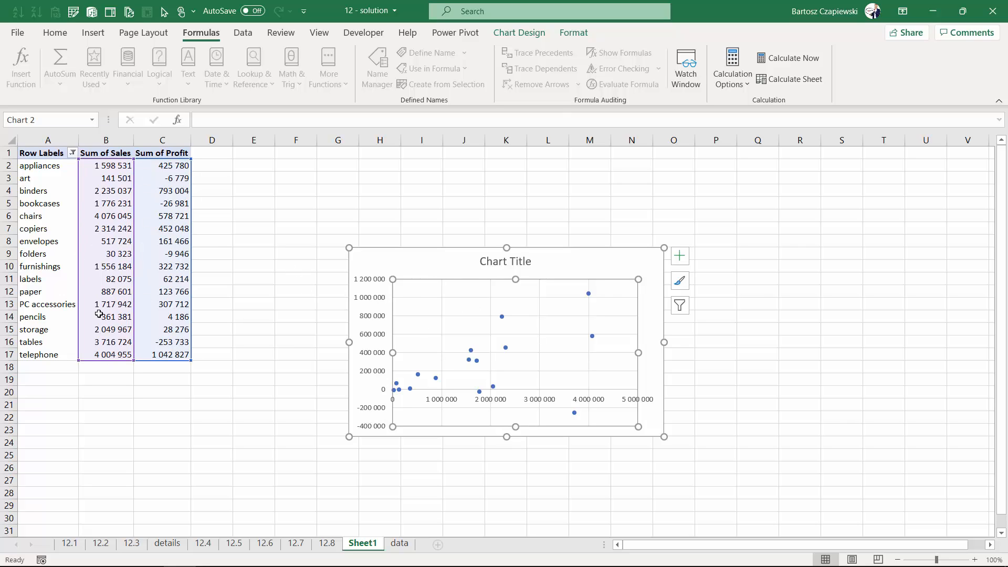
- Include accessories again in the pivot table's row label filter
left_click(279, 243)
left_click(73, 152)
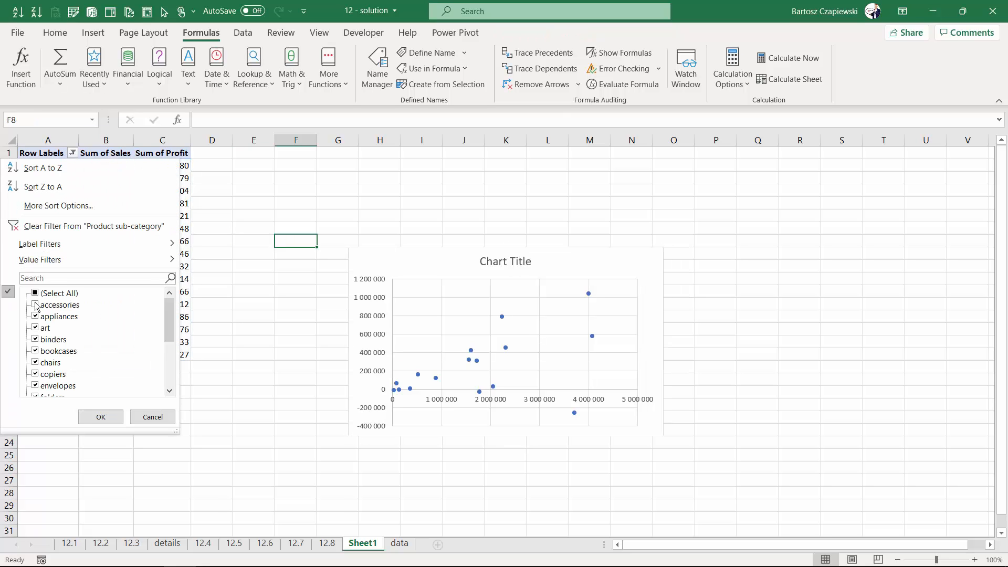
left_click(99, 417)
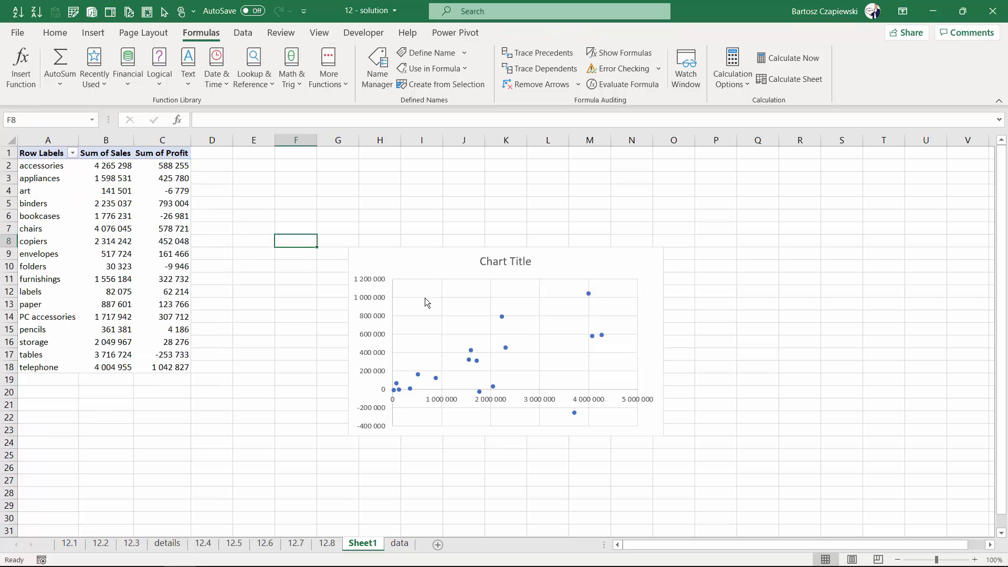
- Add data labels to the points of the scatter chart
left_click(457, 307)
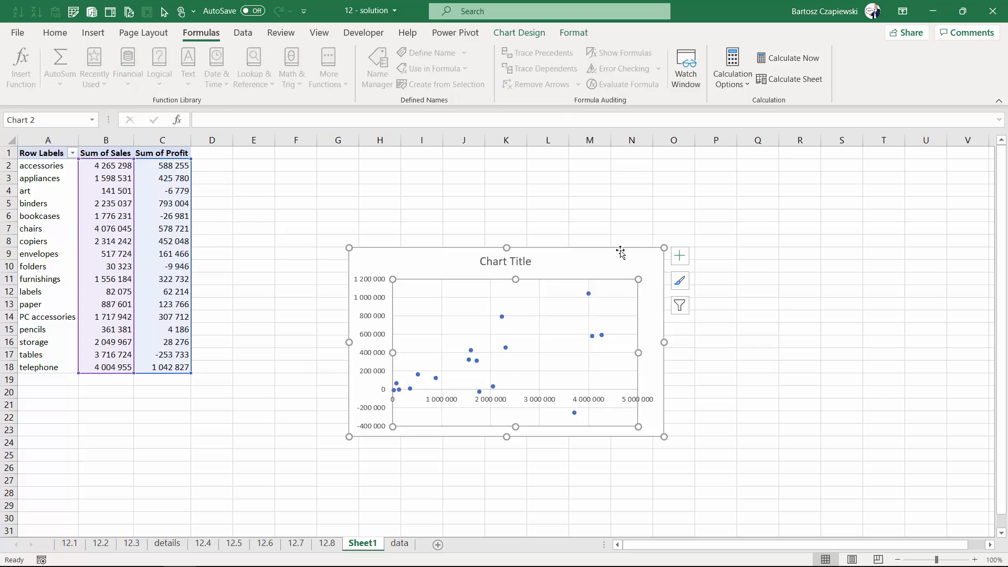
left_click(679, 257)
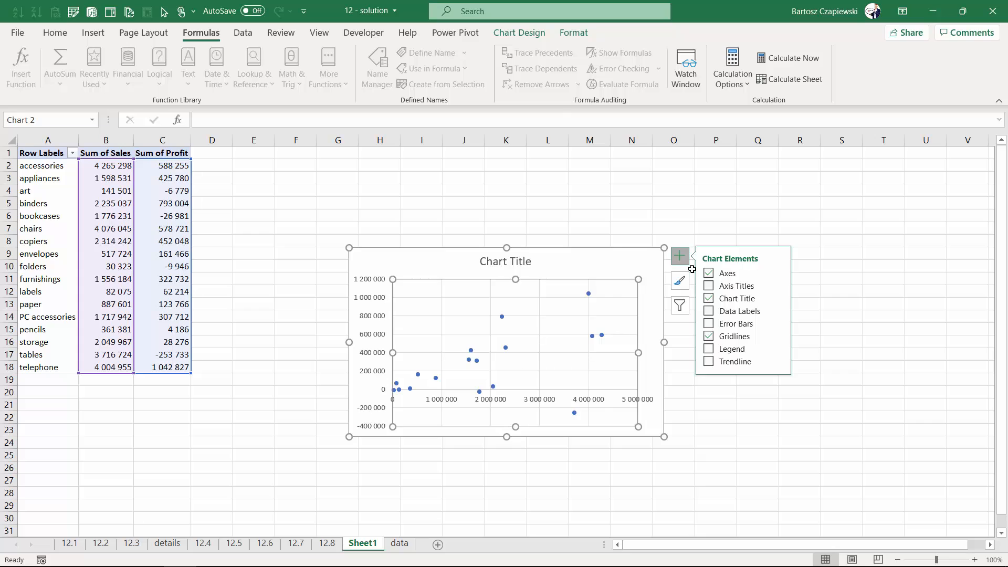
left_click(709, 311)
- Make the data labels take their text from the cell range ='12 - solution.xlsx'!labels and stop showing the Y value
left_click(603, 283)
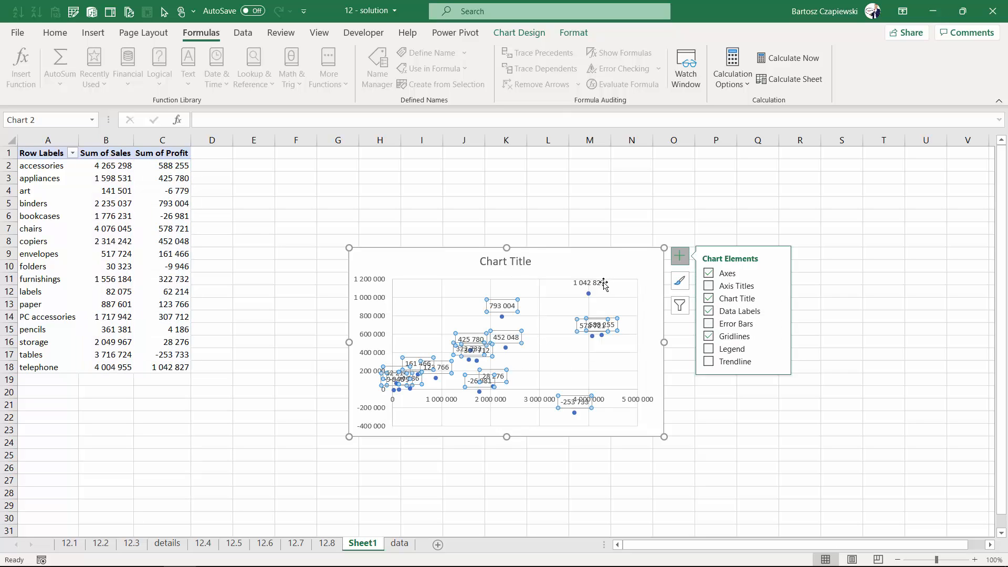
key("ctrl+1")
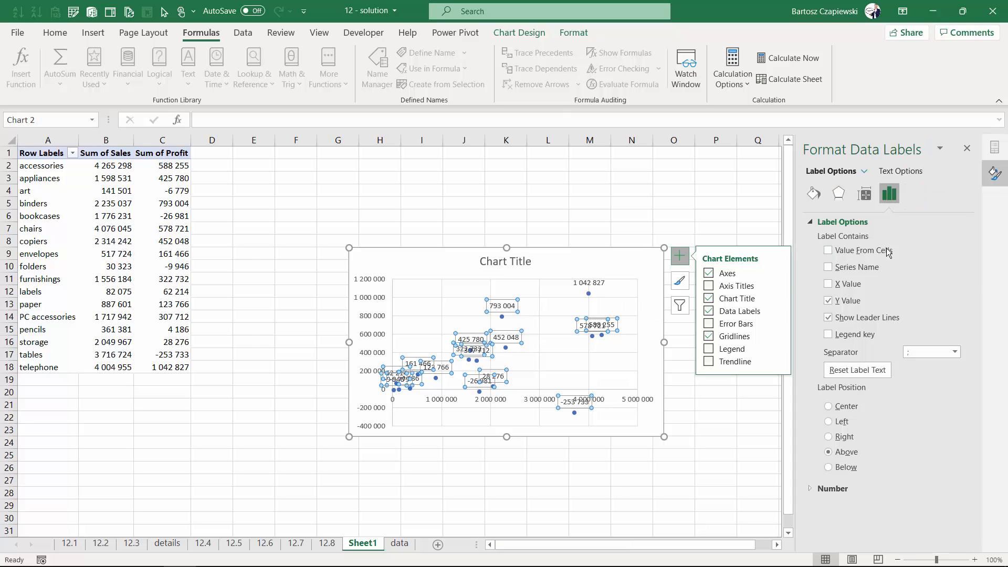
left_click(829, 251)
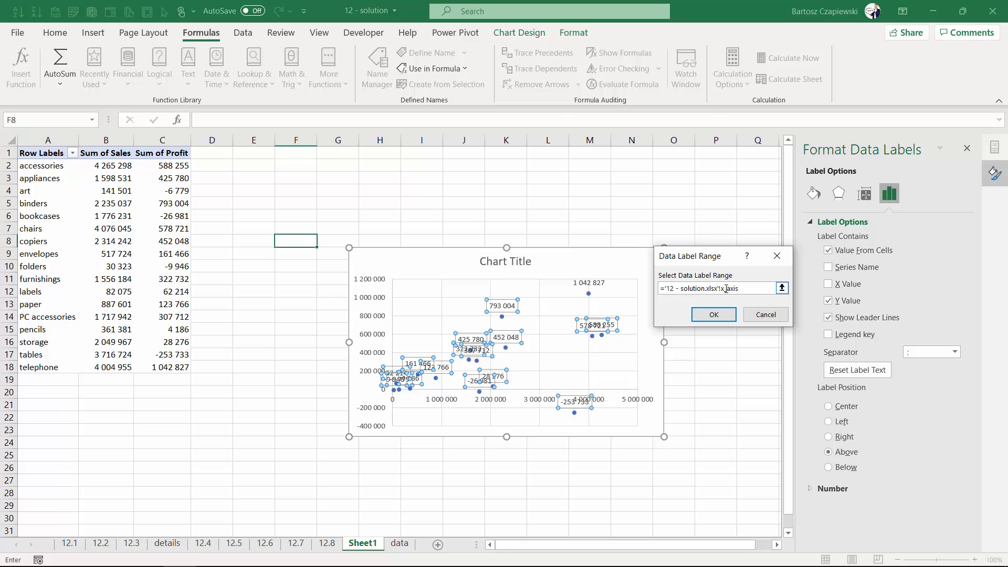
double_click(722, 289)
type("label")
left_click(723, 314)
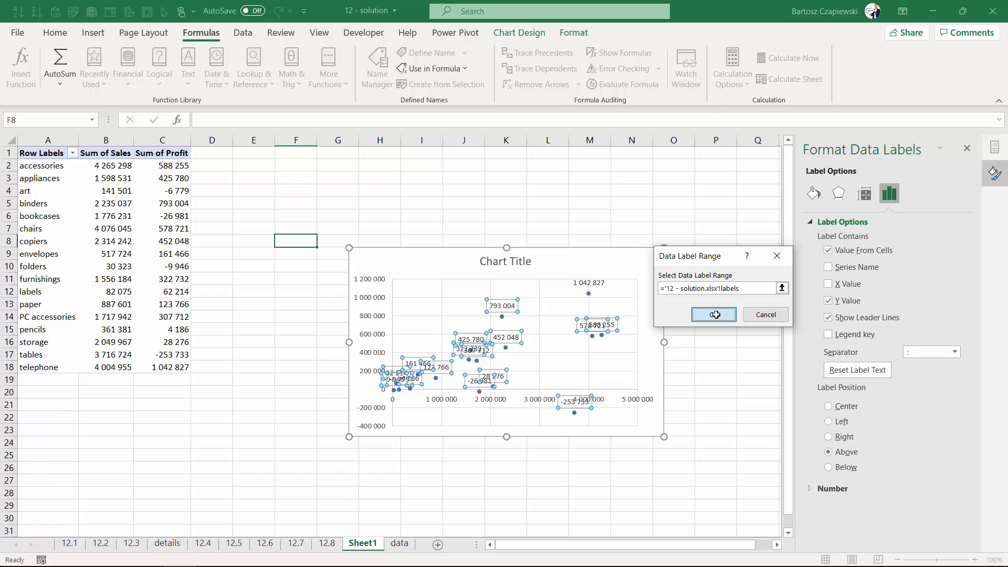
left_click(828, 311)
- Enlarge the scatter chart to span about columns E to O and rows 2 to 26, and view its list of chart elements
left_click_drag(349, 248, 257, 170)
left_click_drag(663, 436, 688, 477)
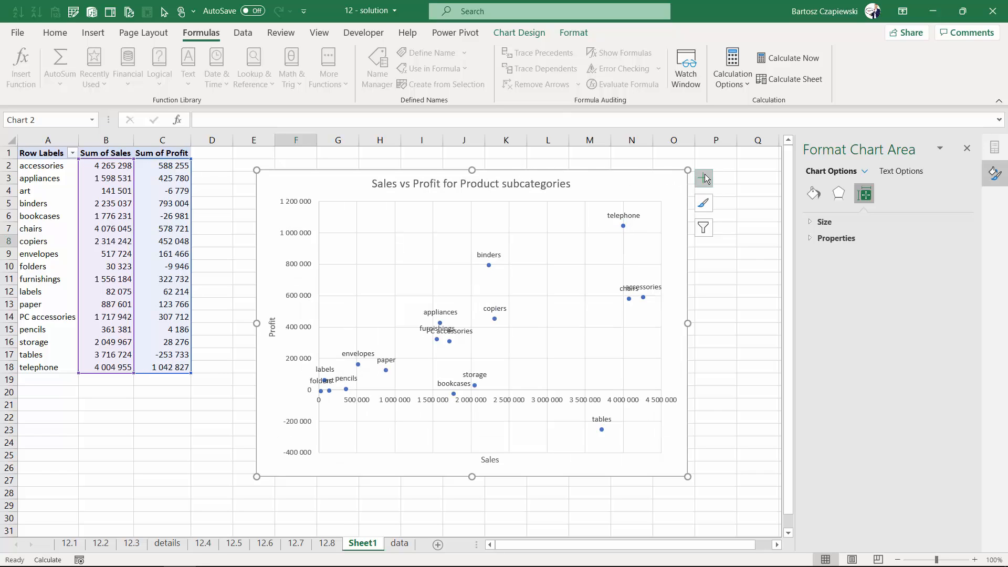
left_click(704, 178)
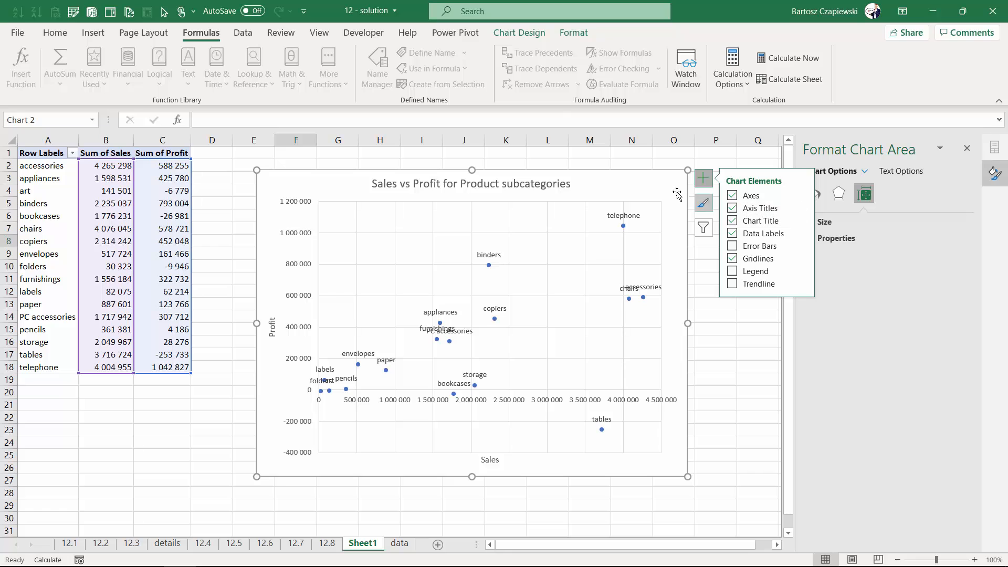
left_click(704, 178)
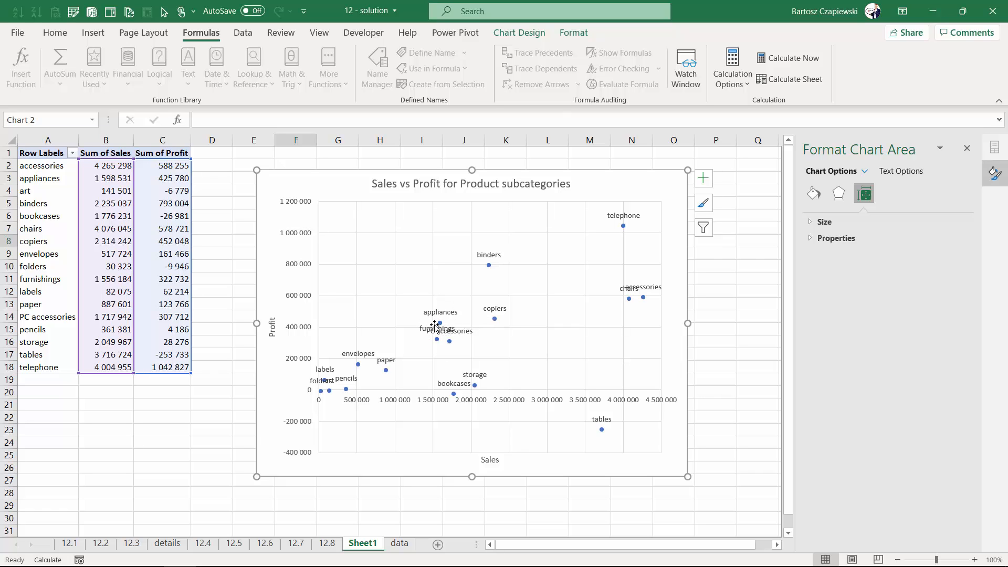
- Separate the overlapping labels by moving PC accessories to the right of its point and furnishings to the upper left of its point
left_click(467, 336)
left_click(467, 336)
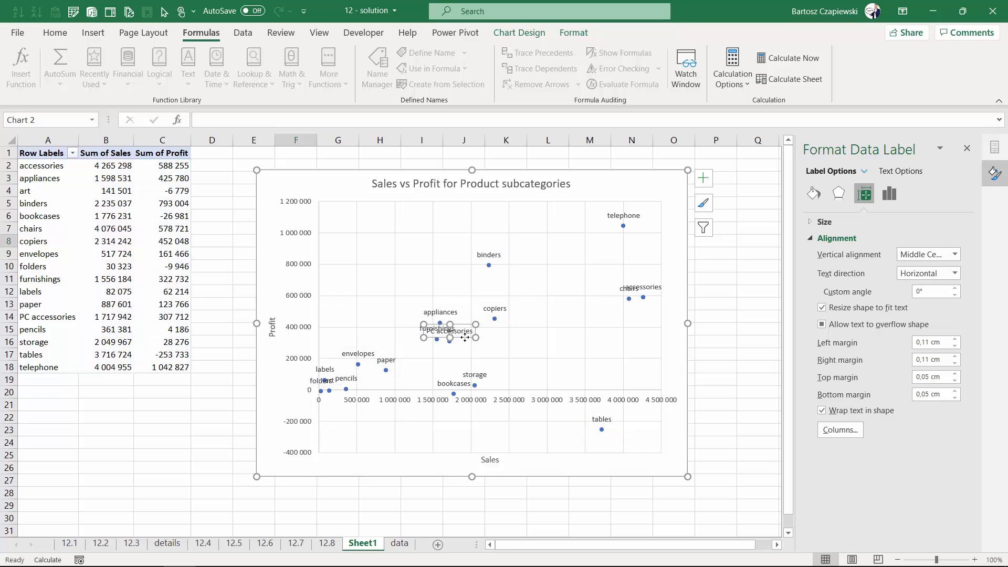
left_click_drag(466, 337, 471, 349)
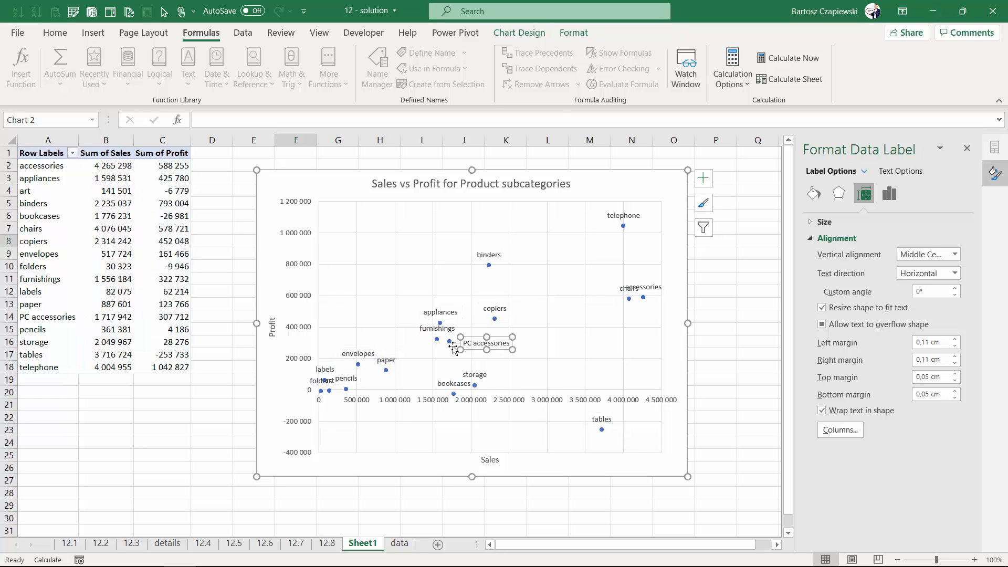
left_click(888, 199)
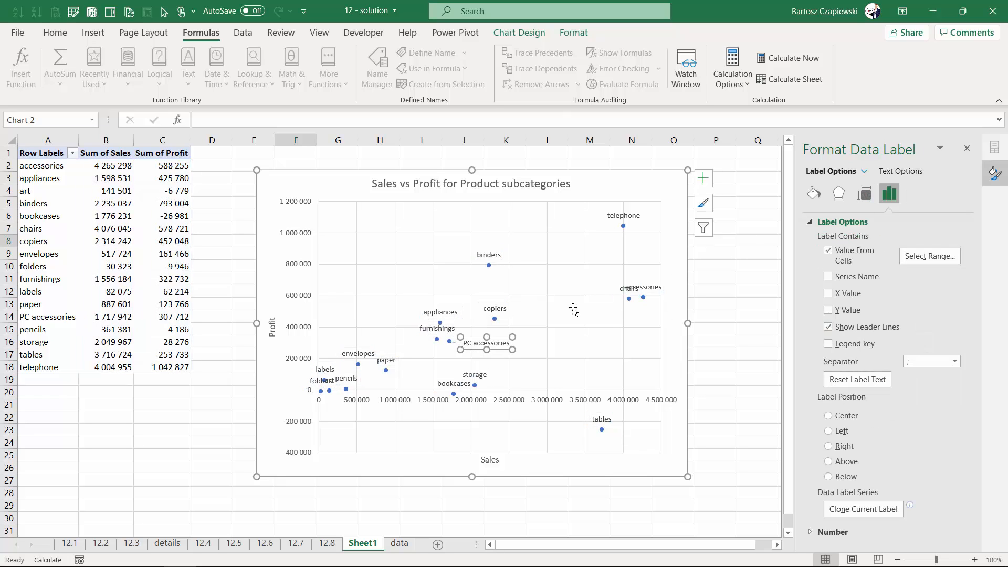
left_click(436, 327)
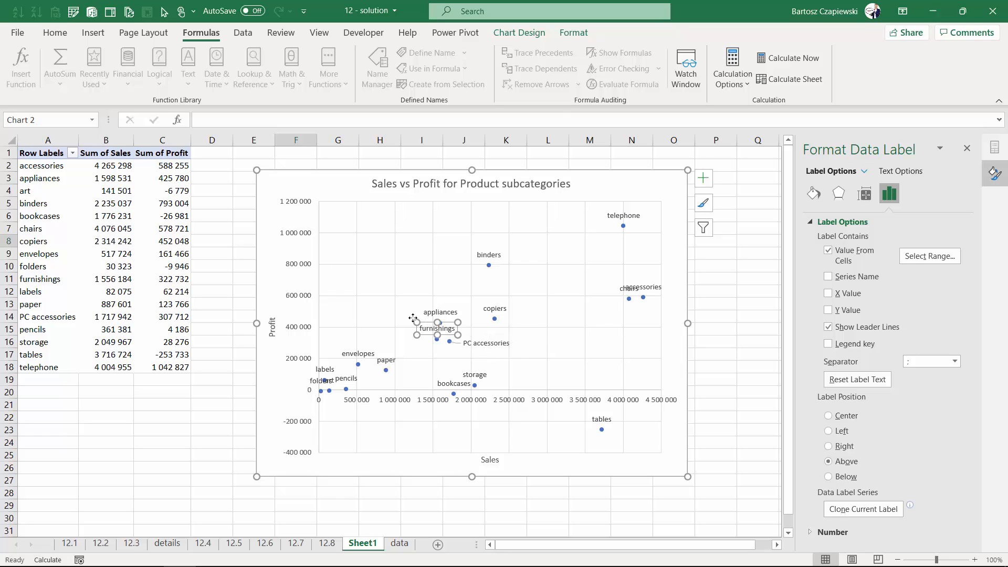
left_click_drag(414, 318, 397, 314)
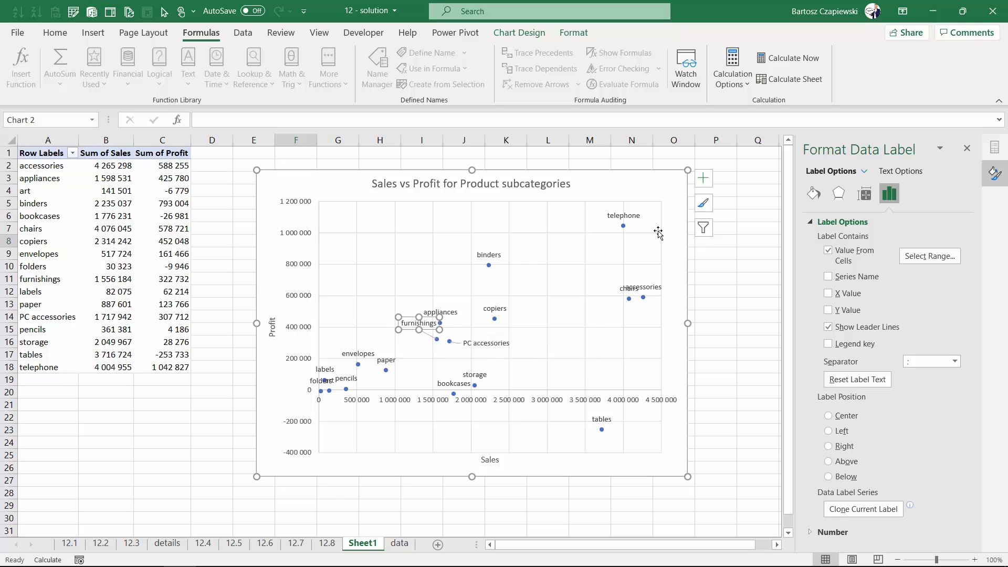
left_click(673, 180)
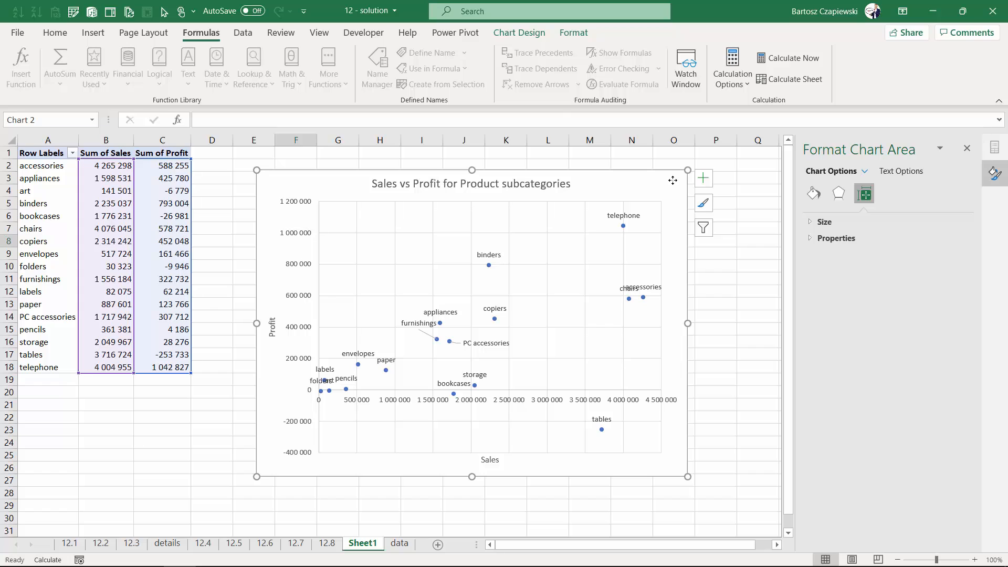
- Check from a pivot table cell whether Treemap, Sunburst, Histogram, Pareto, Box & Whisker, Waterfall and Funnel charts can be inserted
left_click(174, 166)
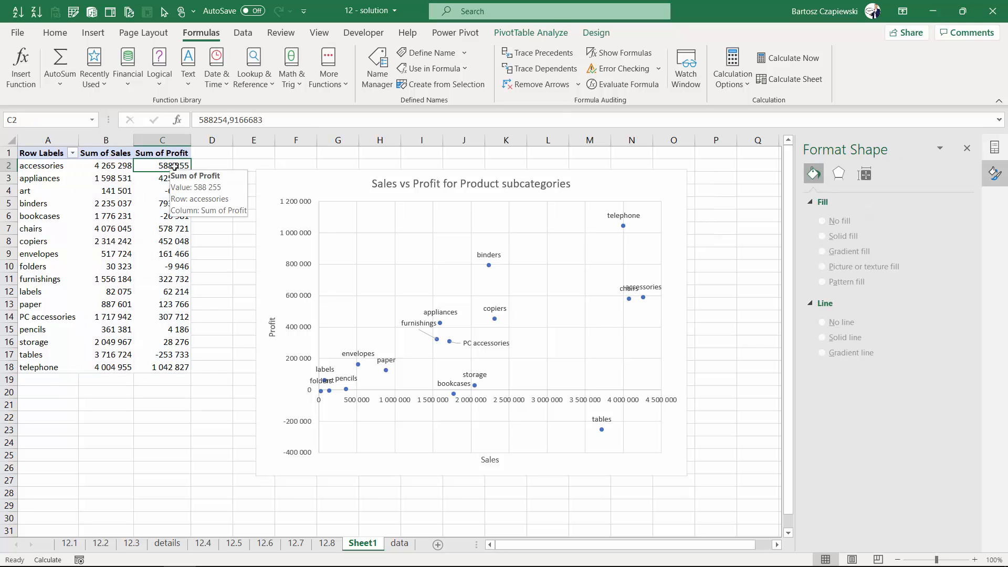
left_click(93, 33)
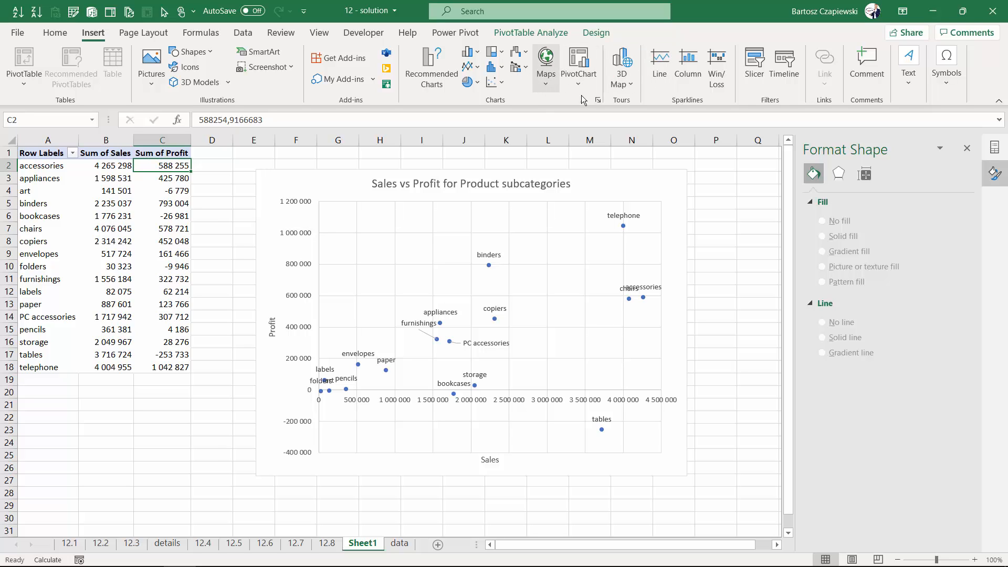
left_click(598, 100)
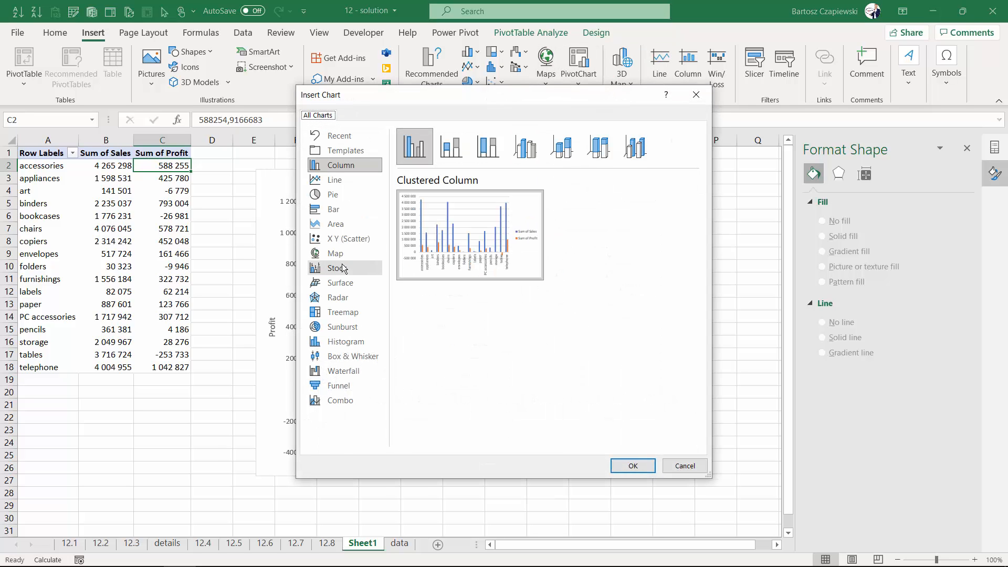
left_click(346, 312)
left_click(351, 328)
left_click(353, 341)
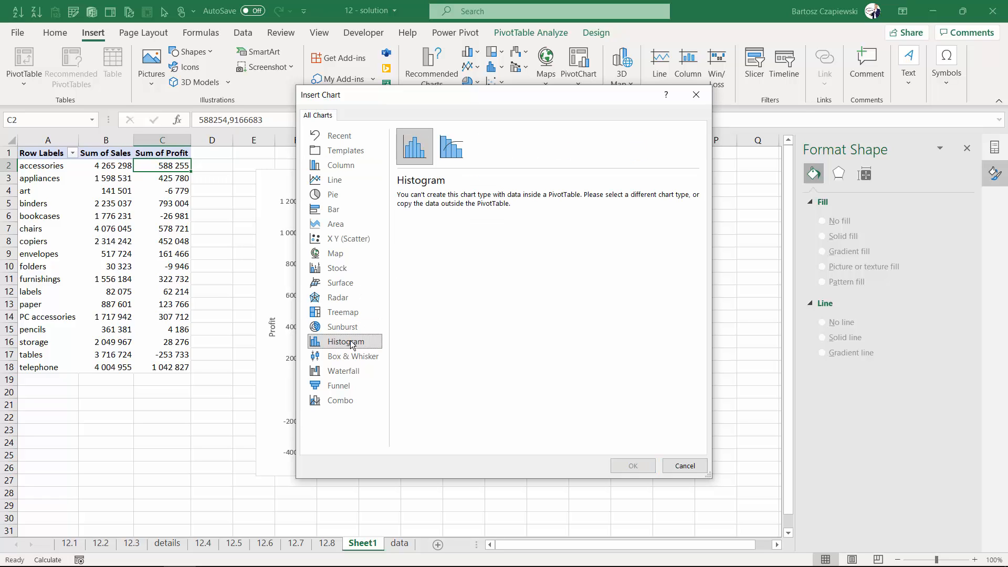
left_click(456, 146)
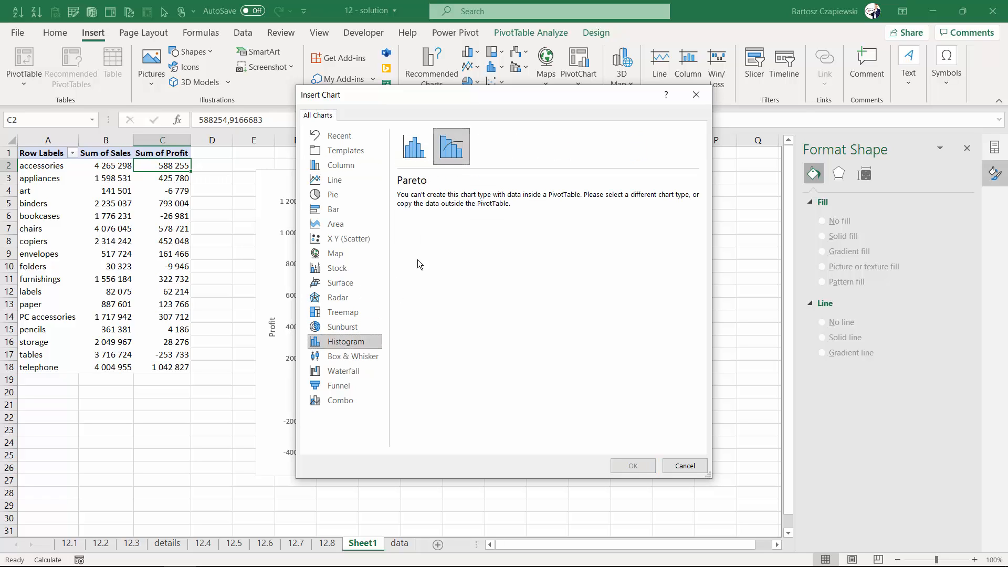
left_click(353, 356)
left_click(344, 373)
left_click(341, 388)
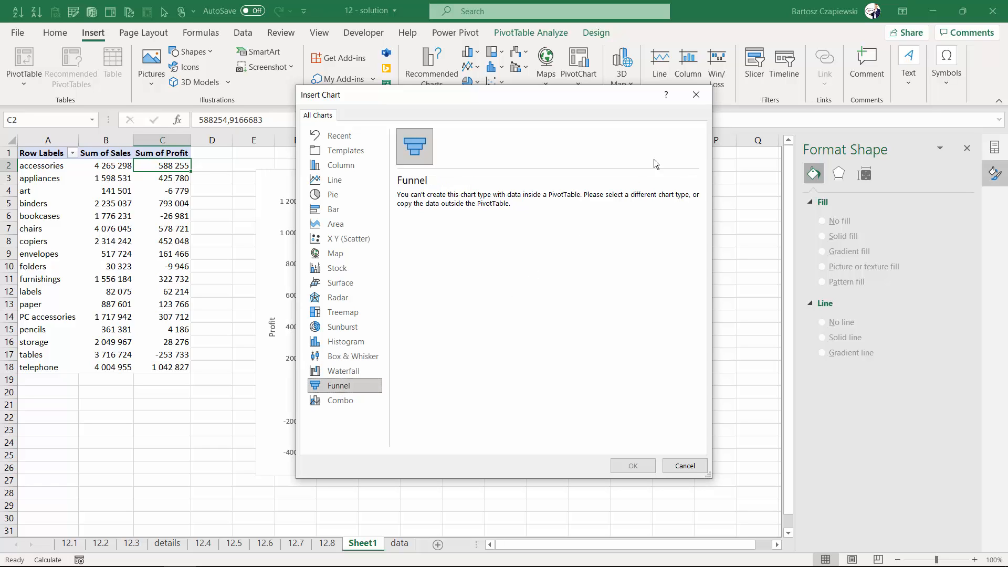